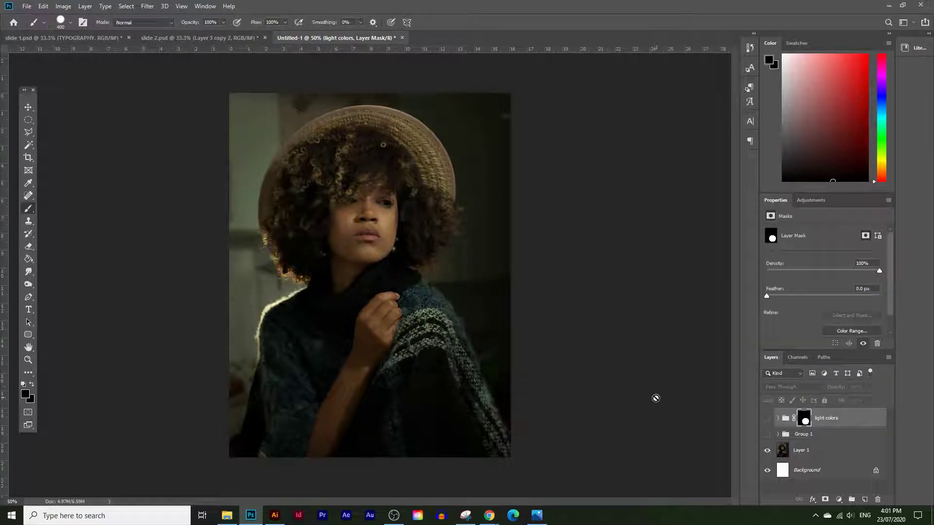
click(768, 434)
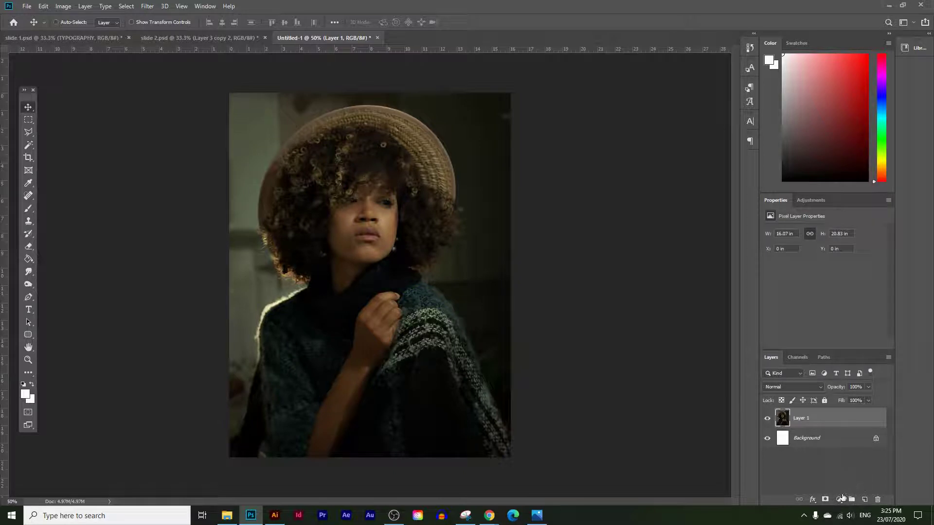
Add a Black & White adjustment layer above Layer 1
click(205, 6)
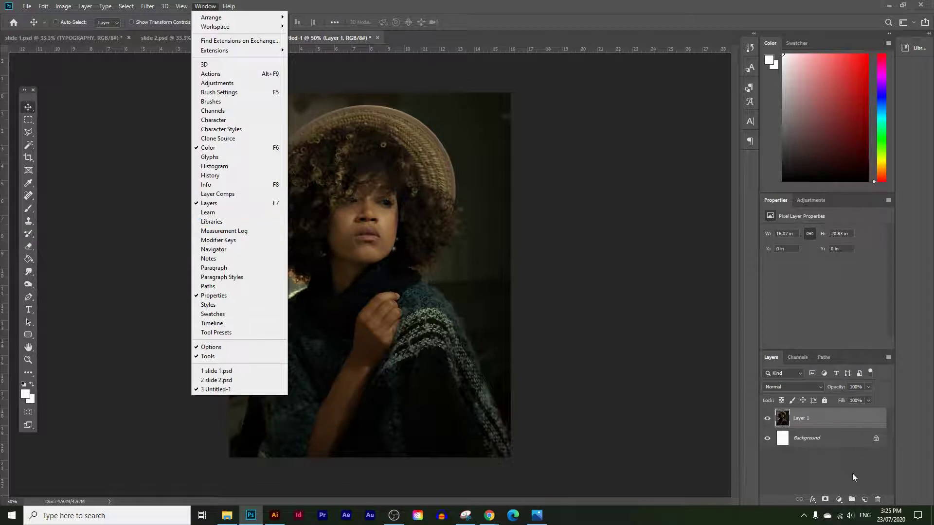
click(839, 500)
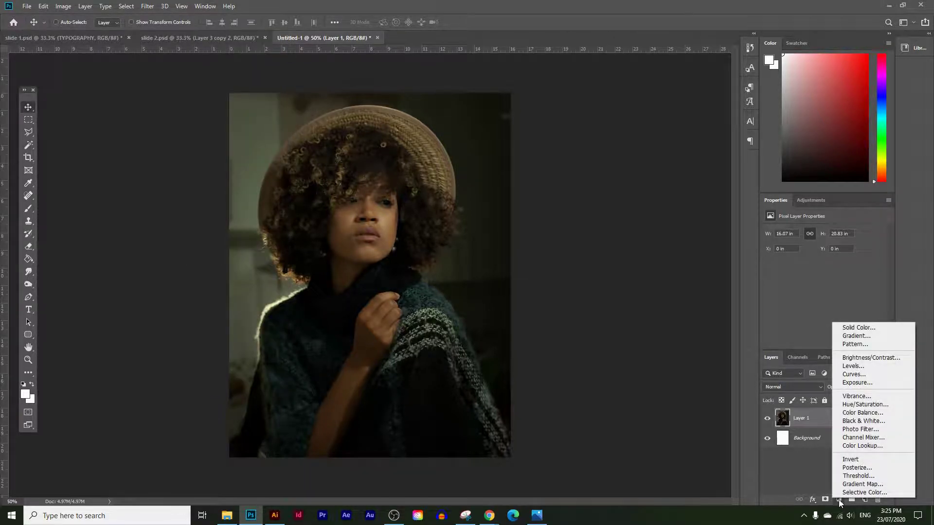
click(859, 421)
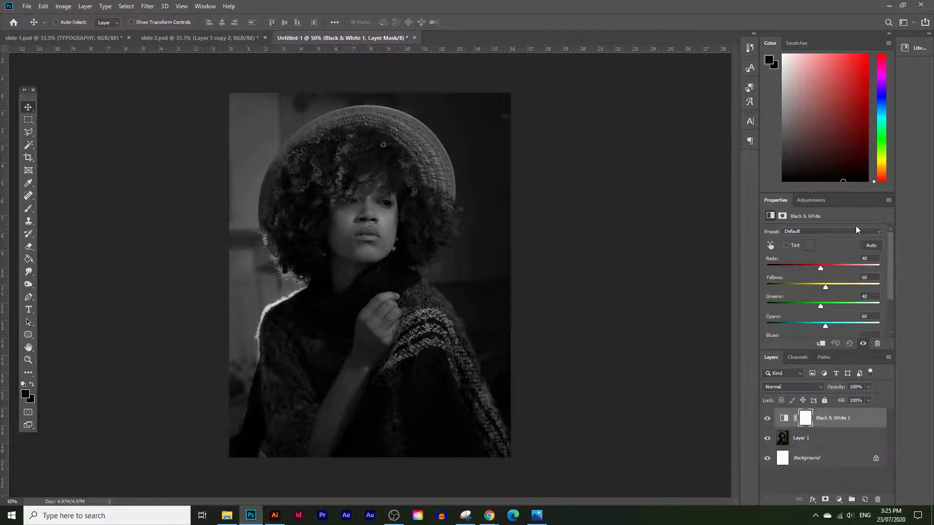
click(204, 6)
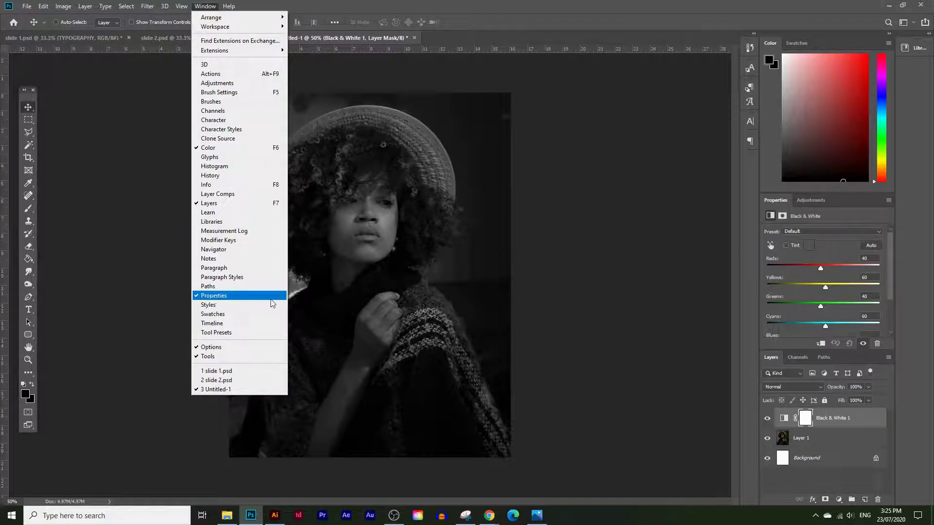
click(798, 337)
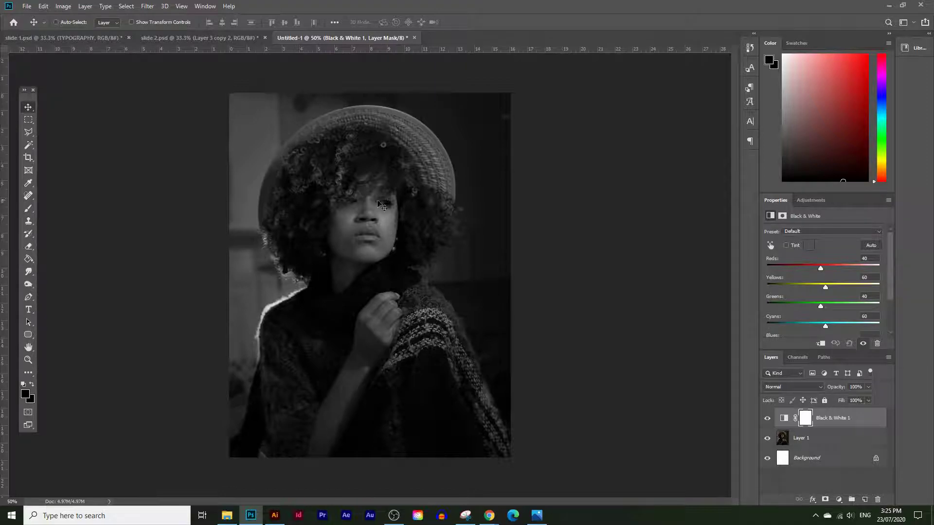
Set the Black & White adjustment to Reds 164, Yellows 197, Greens 11 and Cyans -38 while checking the woman's face
drag(824, 267, 862, 268)
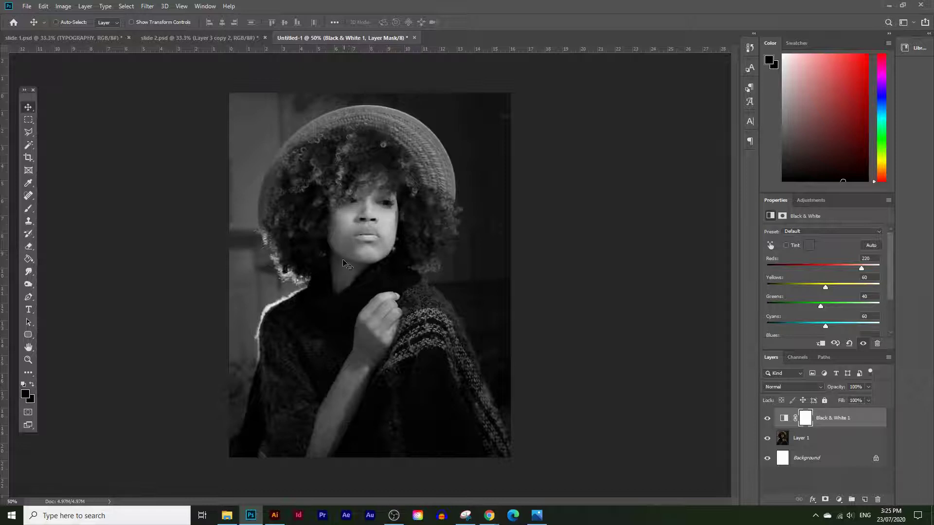
click(28, 360)
click(360, 250)
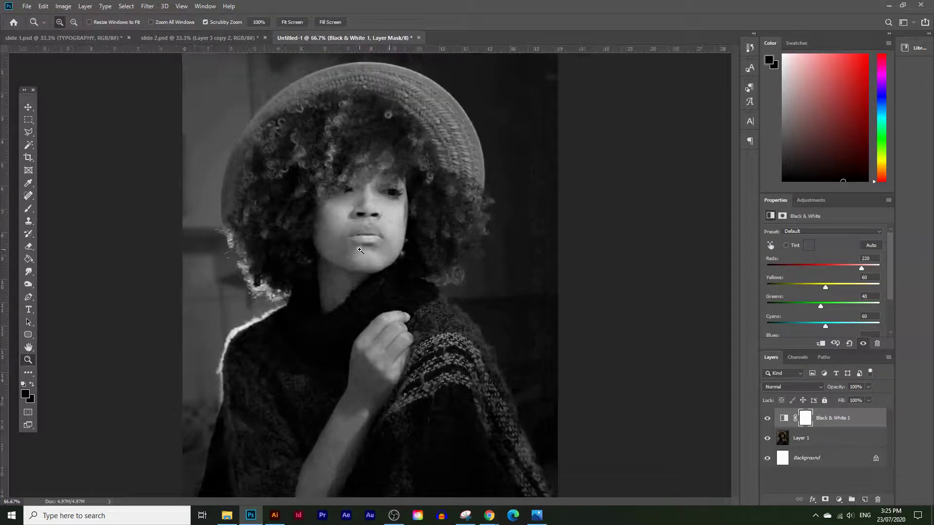
click(359, 250)
drag(865, 270, 847, 282)
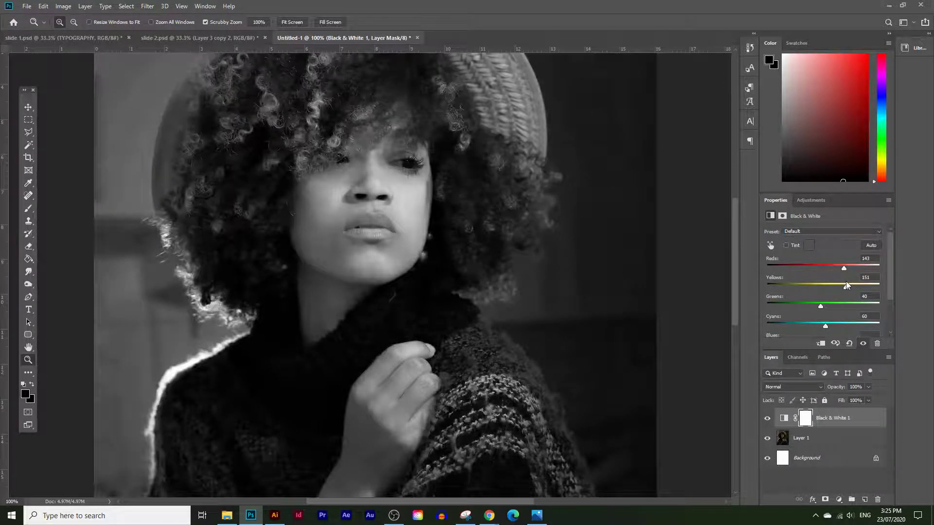
drag(827, 326, 848, 268)
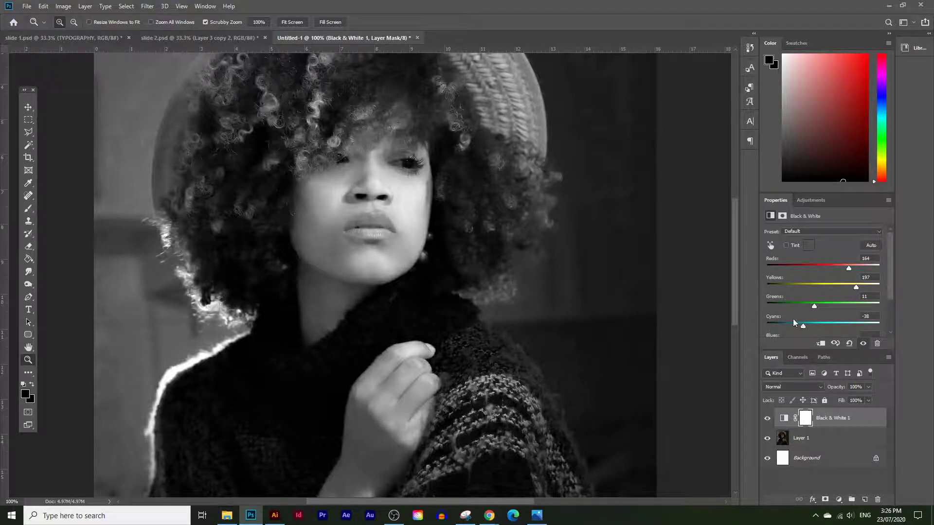
Set the Black & White adjustment's Blues to -105, Magentas to 89 and Greens to -105
scroll(814, 308, down, 2)
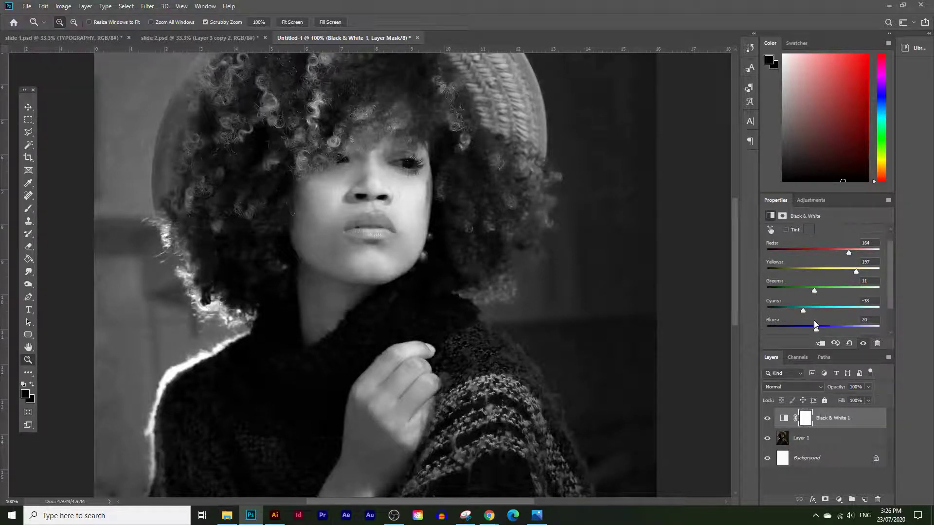
drag(816, 332, 796, 333)
scroll(822, 311, down, 1)
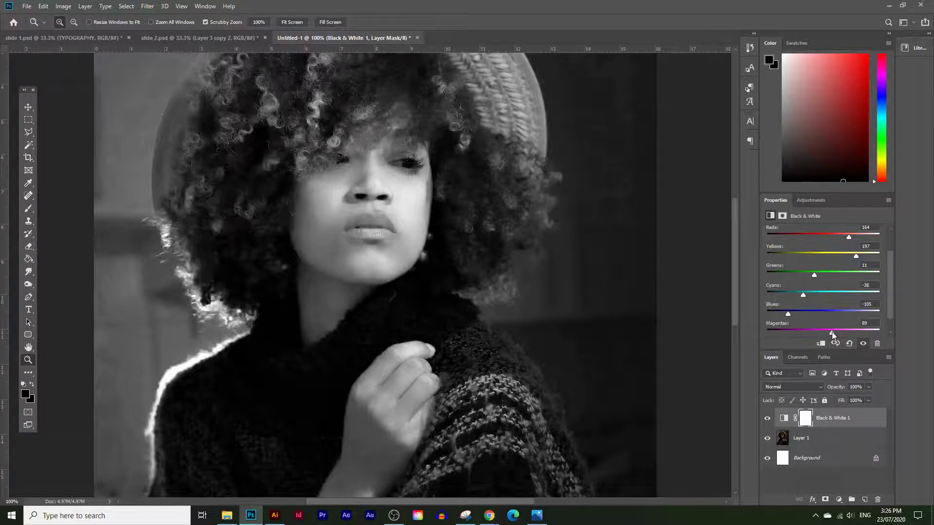
drag(814, 276, 788, 278)
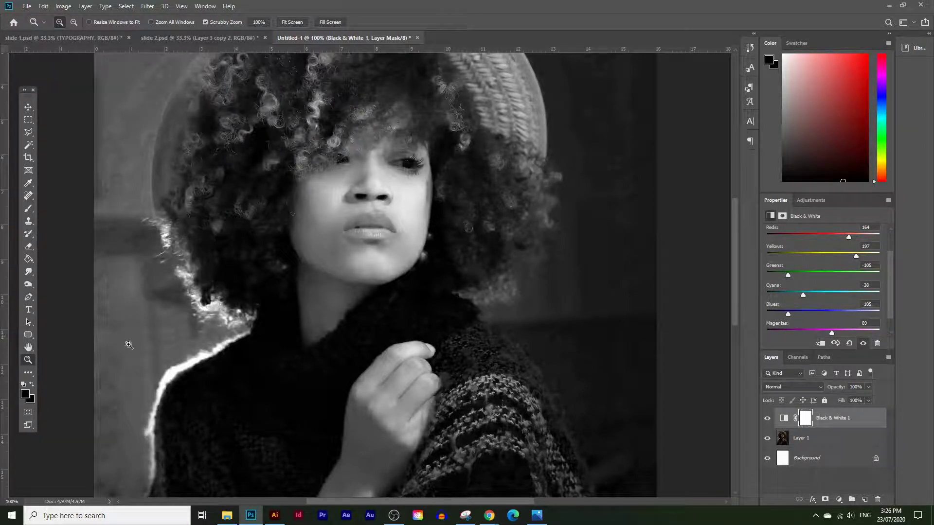
Compare the whole photo with and without the Black & White adjustment
alt+click(348, 319)
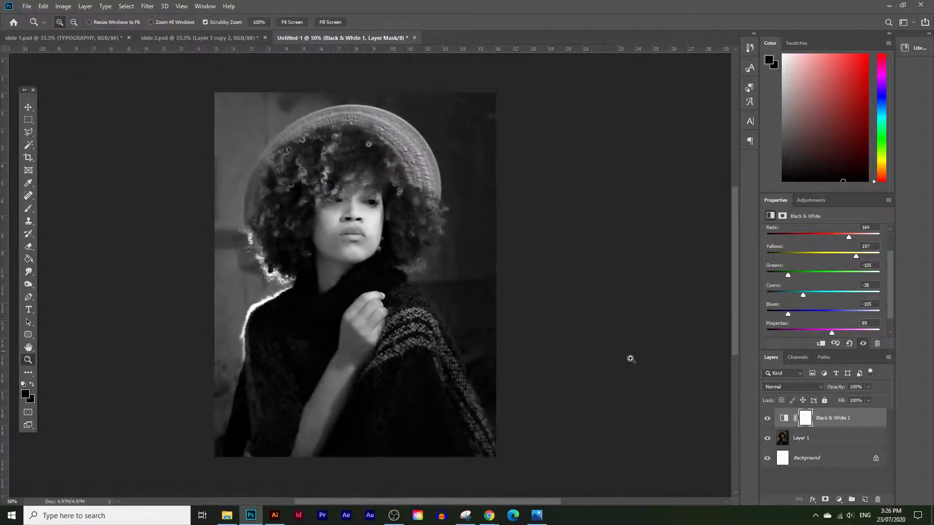
click(767, 419)
click(767, 418)
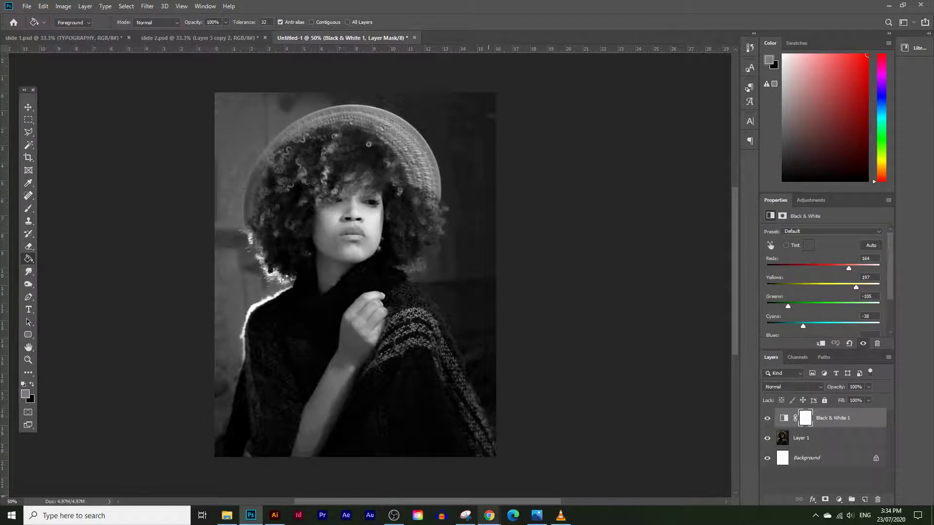
Switch to the Pigment colour palette site in Chrome and filter its colour pairs to red
mouse_move(490, 515)
click(436, 469)
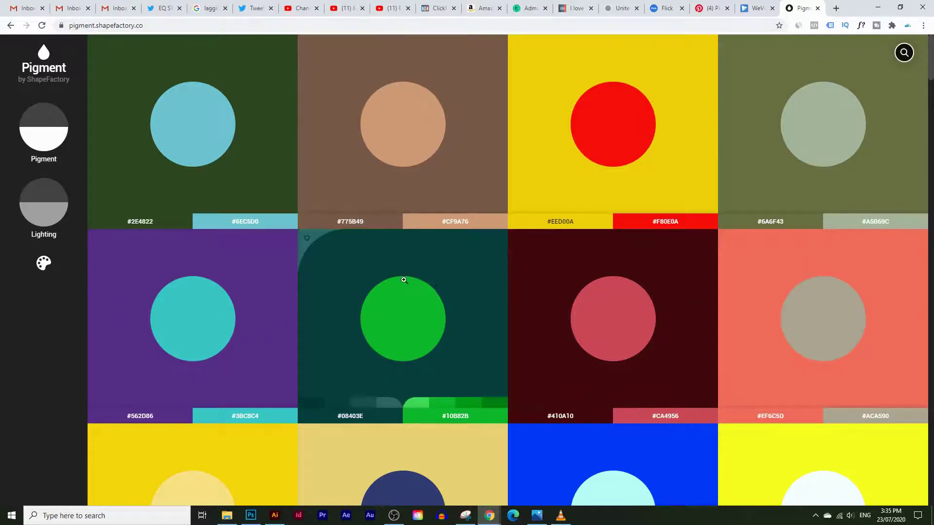
scroll(393, 321, down, 3)
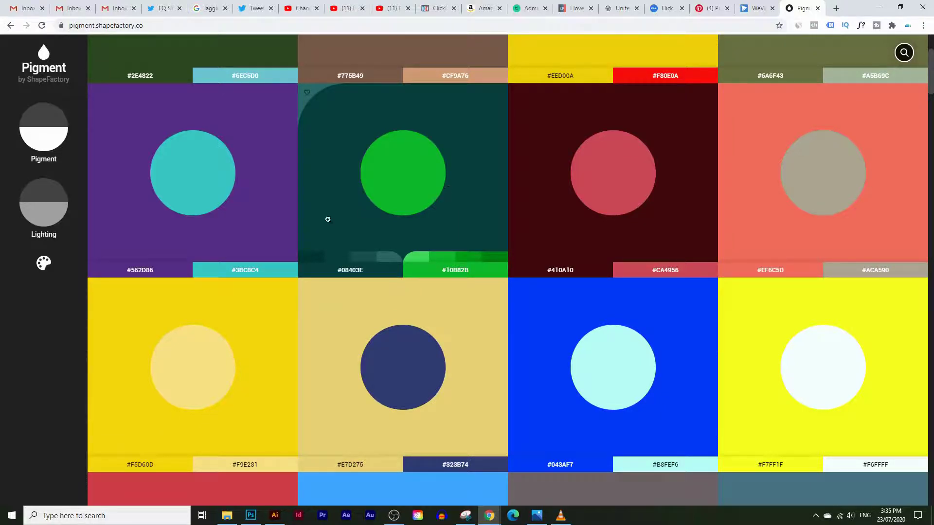
click(45, 264)
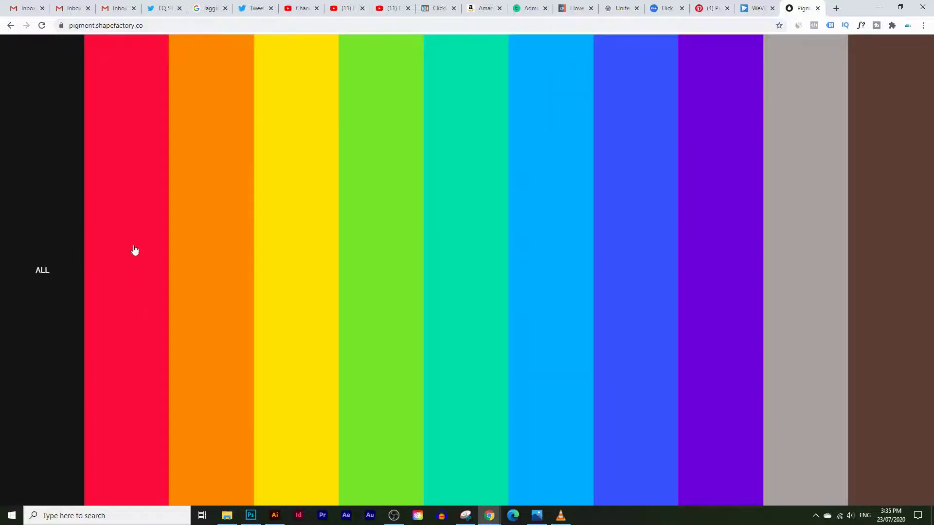
click(129, 274)
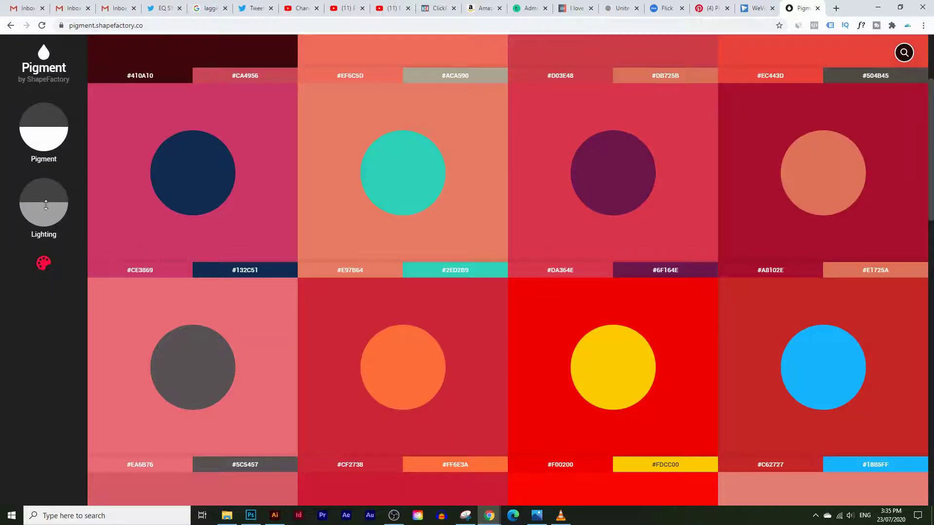
Adjust the palettes' Lighting and Pigment levels and look through the red colour pairs
drag(46, 207, 53, 181)
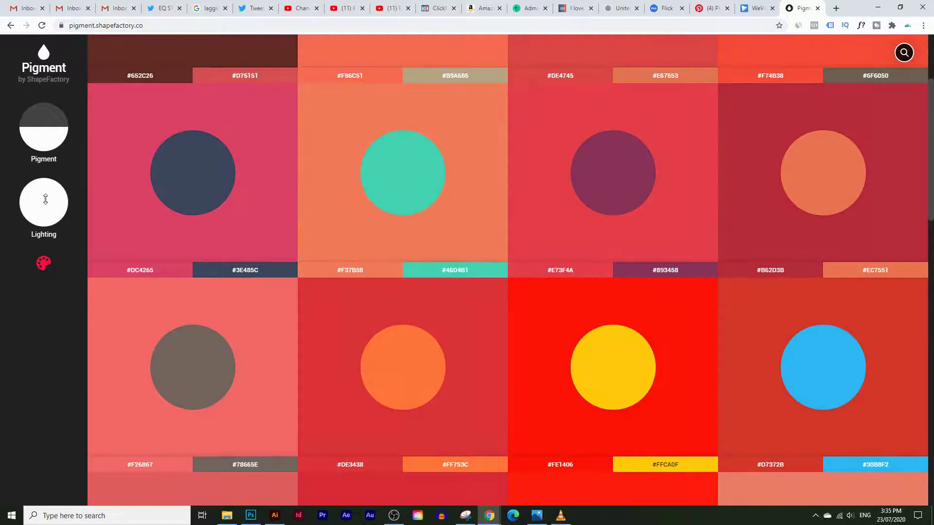
drag(40, 193, 55, 176)
mouse_move(51, 132)
mouse_down()
mouse_move(48, 107)
mouse_move(47, 119)
mouse_up()
scroll(489, 253, down, 5)
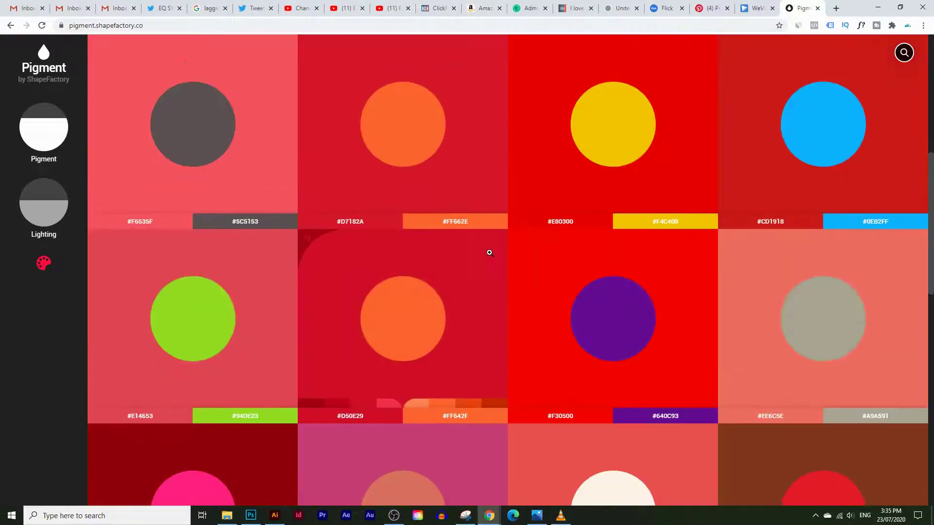
scroll(489, 253, down, 10)
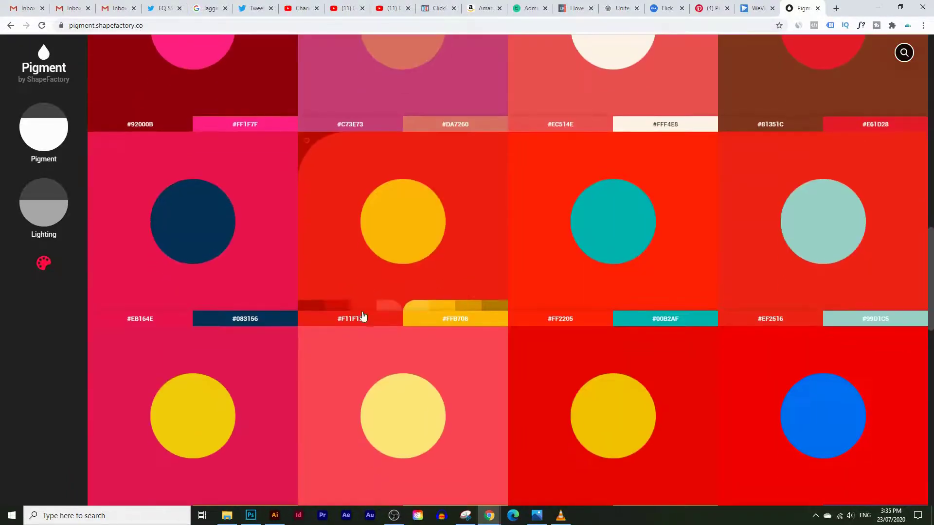
scroll(362, 317, down, 6)
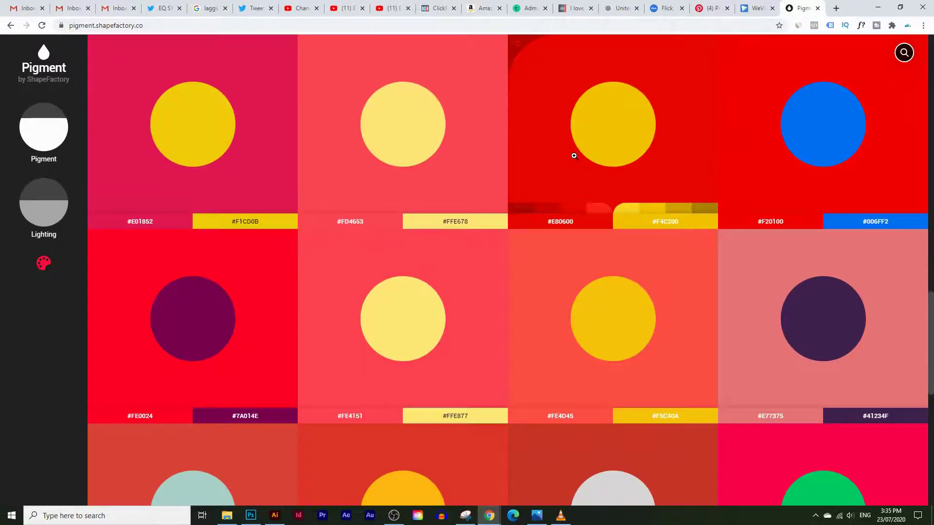
Open the #F20100 and #006FF2 colour pair, choose the darkest red shade and copy its hex code #BA0100
click(850, 150)
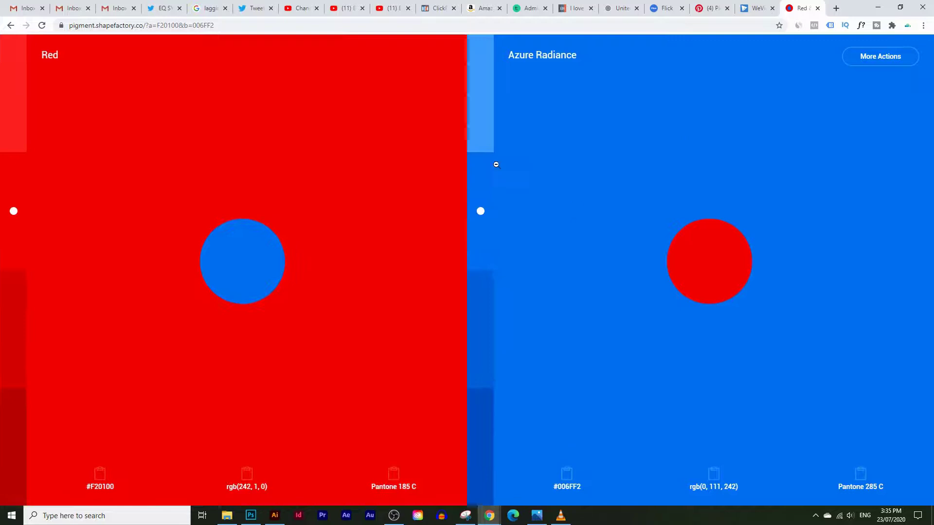
click(11, 420)
click(16, 346)
click(24, 422)
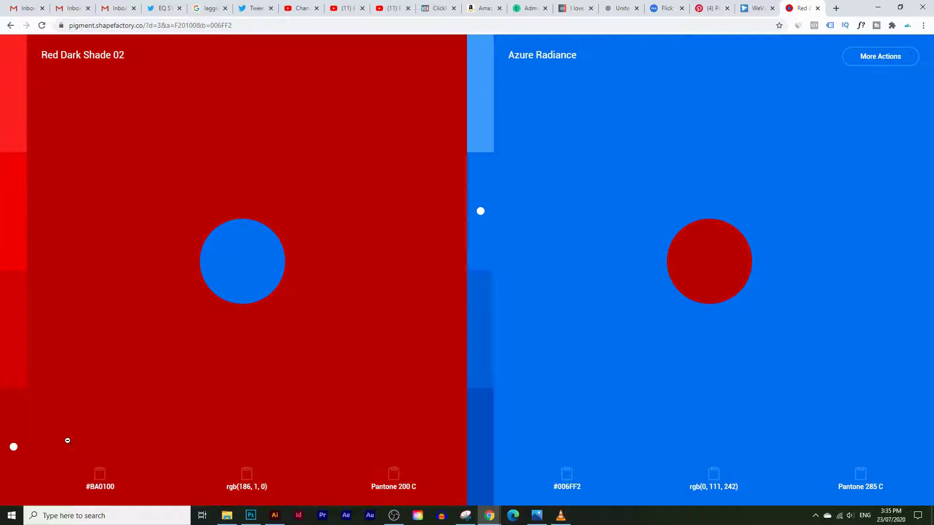
click(105, 479)
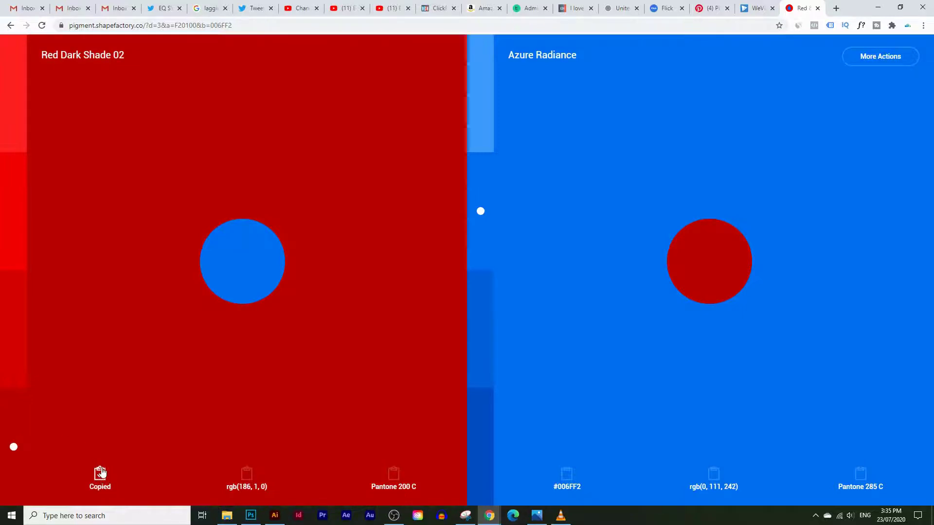
Switch to Photoshop, add a Solid Color fill layer of #BA0100 above the Black & White adjustment and set its blend mode to Multiply
click(250, 516)
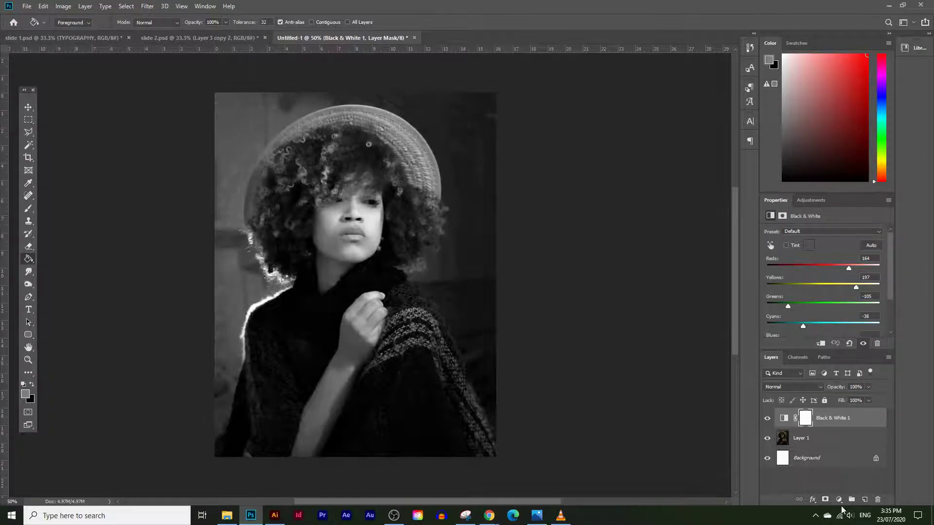
click(839, 500)
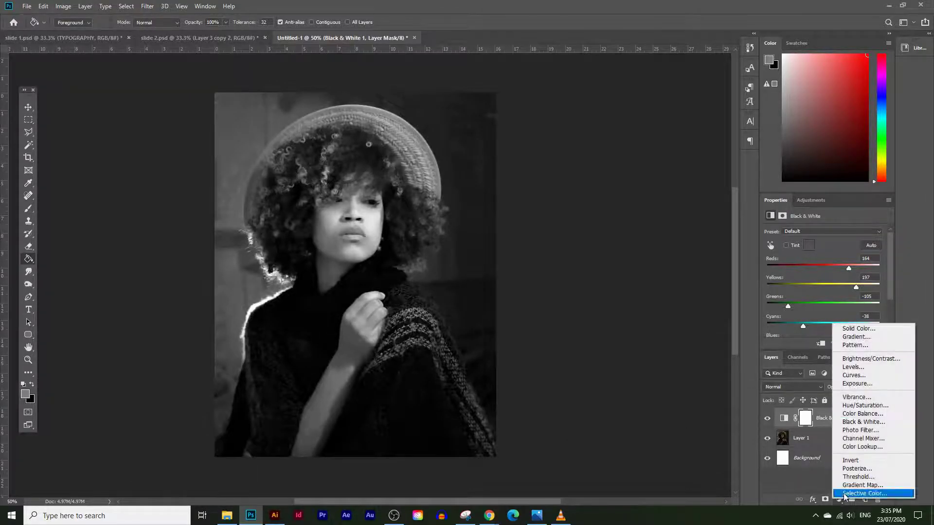
click(855, 329)
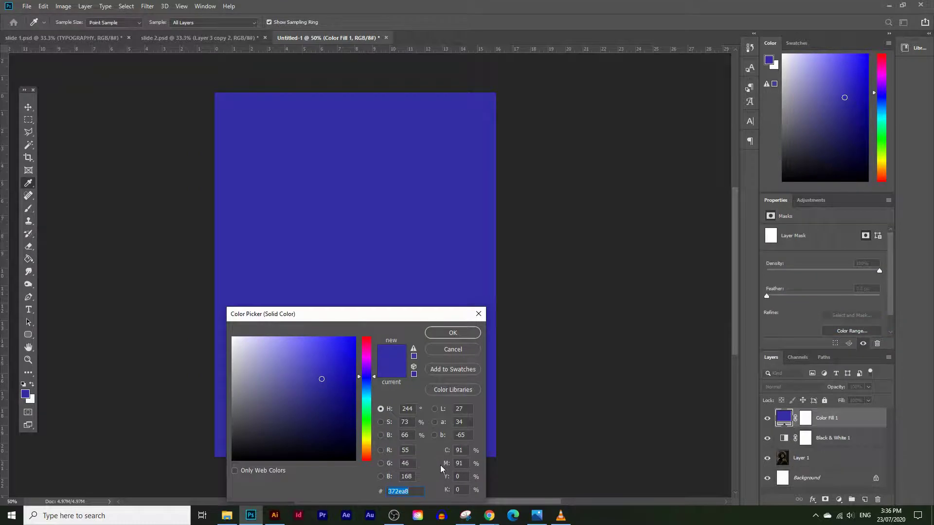
key(ctrl+v)
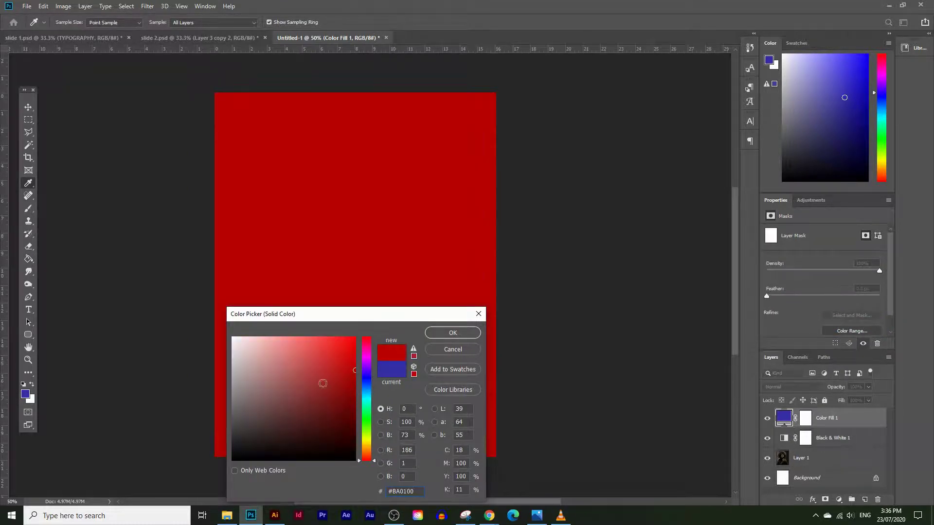
click(453, 333)
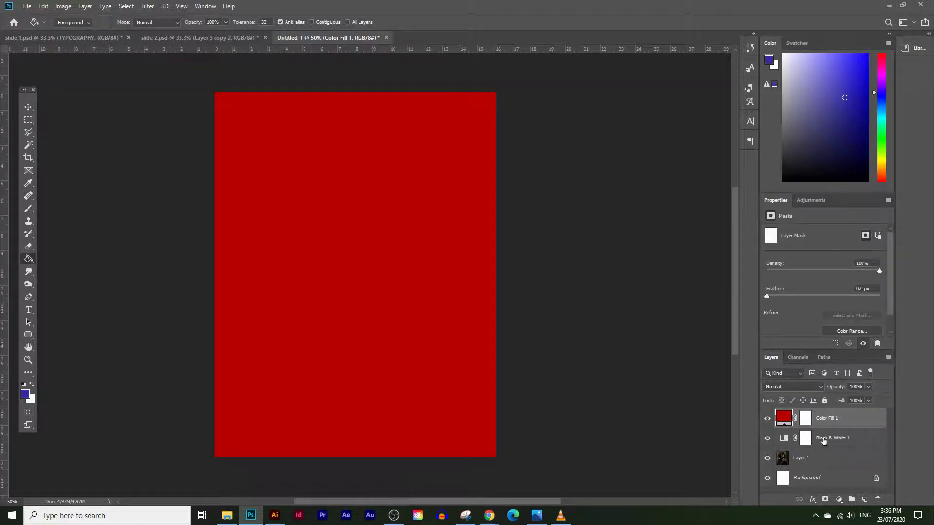
click(810, 387)
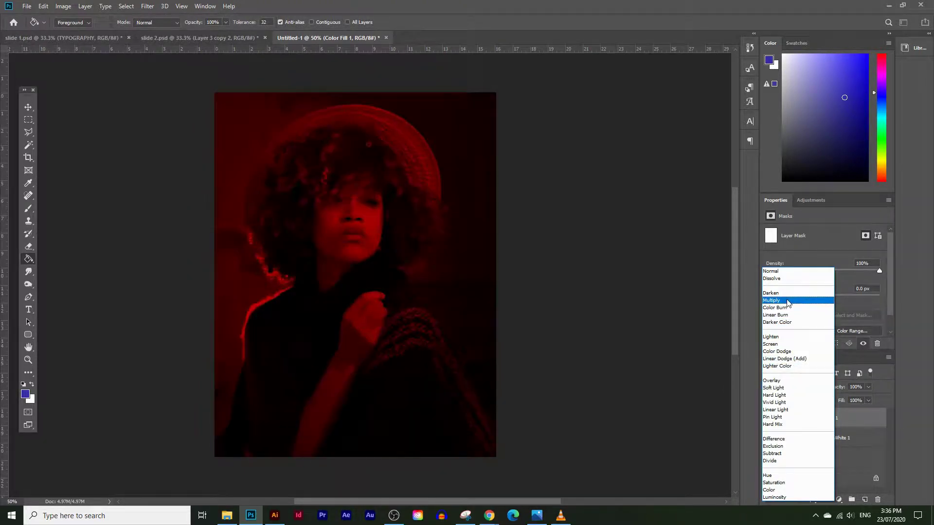
click(788, 303)
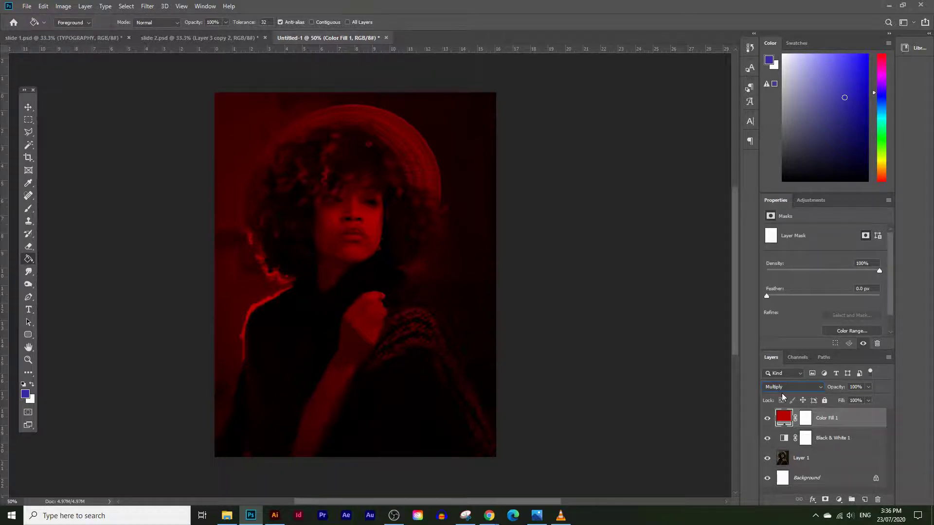
Switch to the Pigment page in Chrome, choose the darkest azure shade and copy its hex code #004EC0
mouse_move(489, 515)
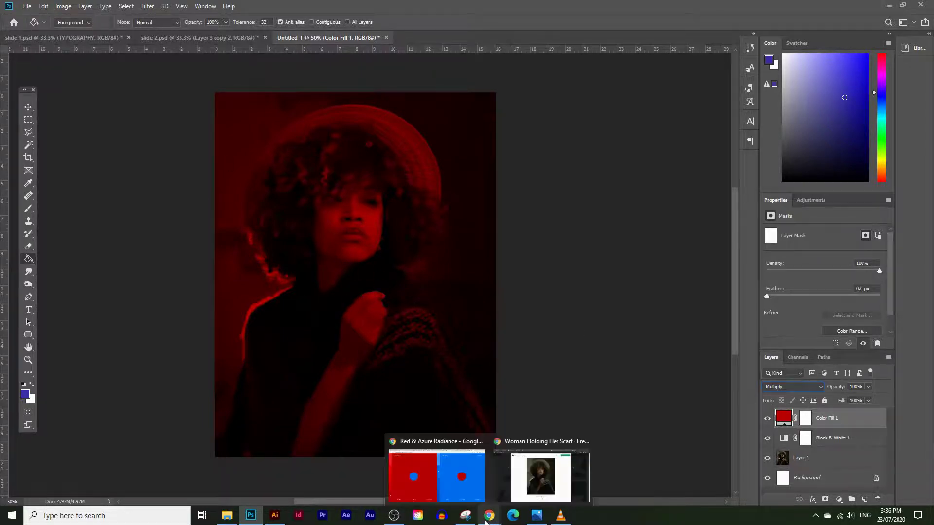
click(452, 472)
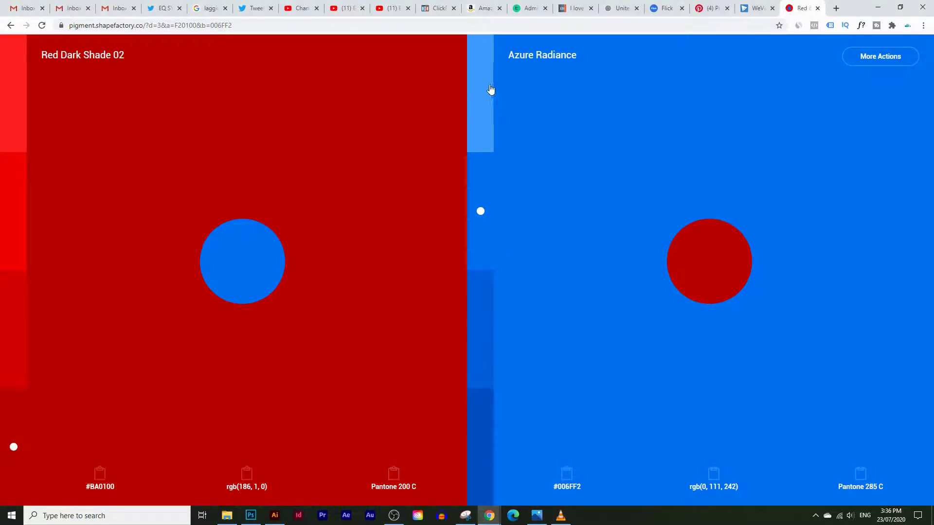
click(486, 418)
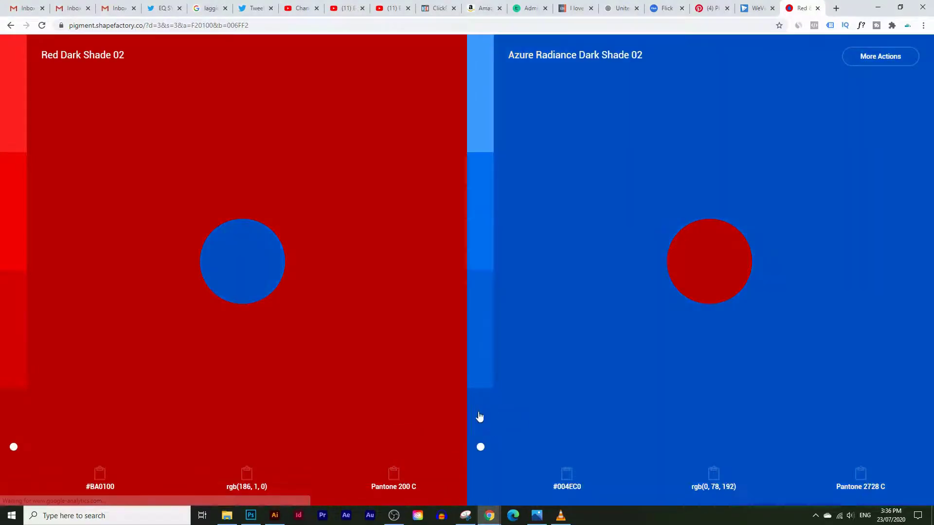
click(567, 474)
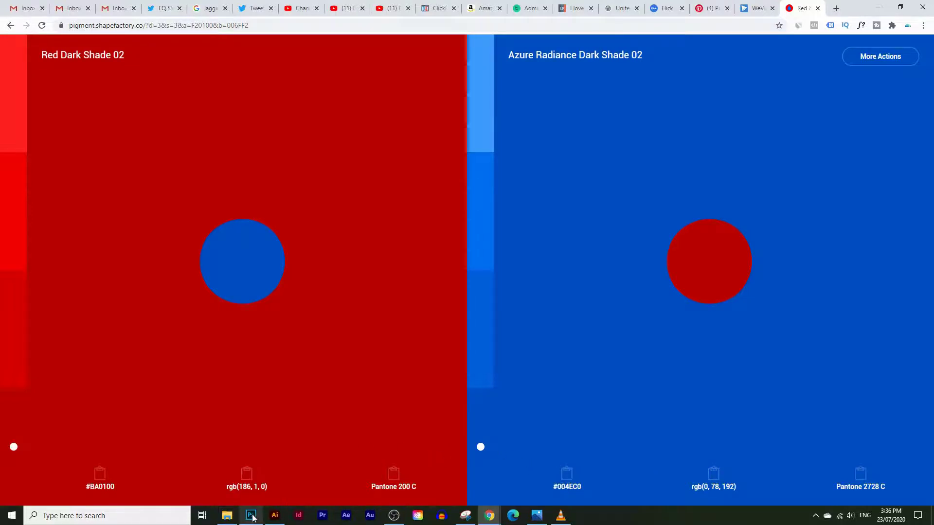
Switch to Photoshop and add a Solid Color fill layer of #004EC0 above the red fill layer
mouse_move(251, 515)
click(224, 461)
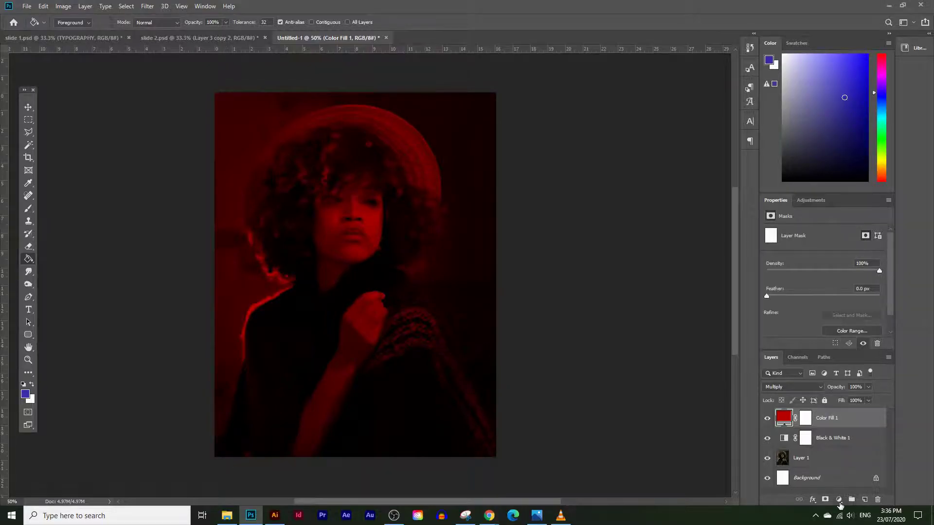
click(838, 500)
click(846, 329)
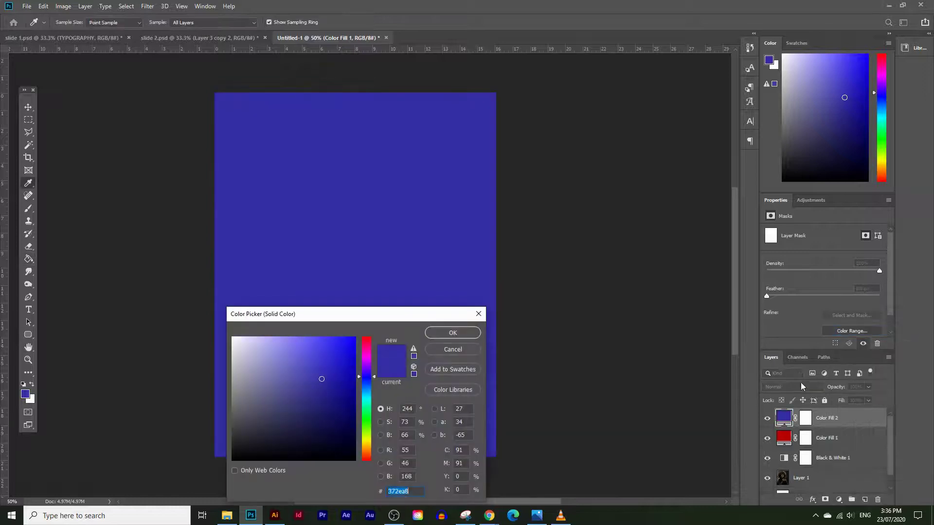
key(ctrl+v)
click(452, 333)
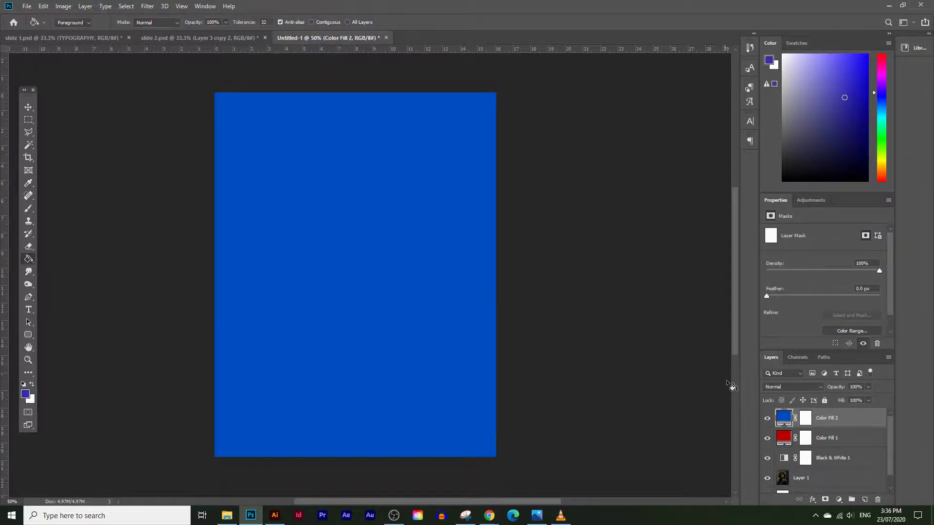
Set the dark blue fill layer's blend mode to Lighten and lower its opacity to 21%
click(792, 387)
click(802, 337)
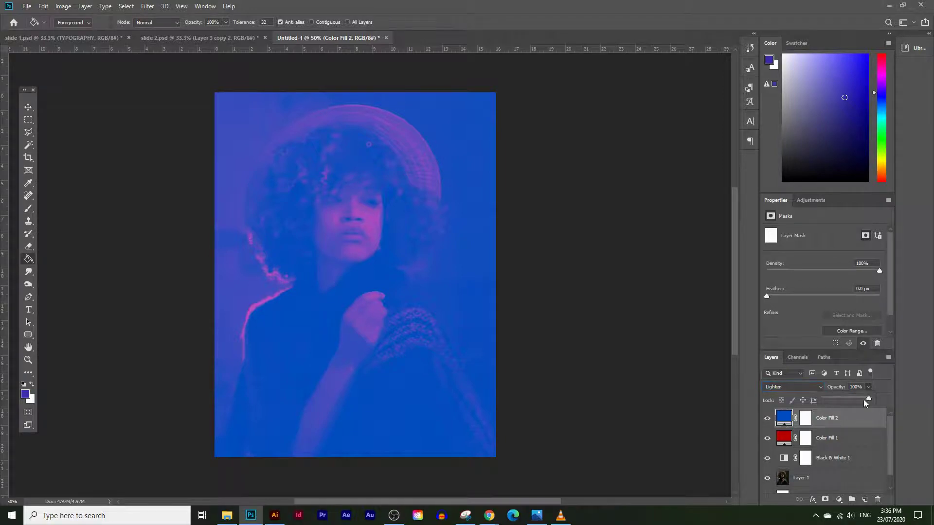
drag(845, 398, 837, 398)
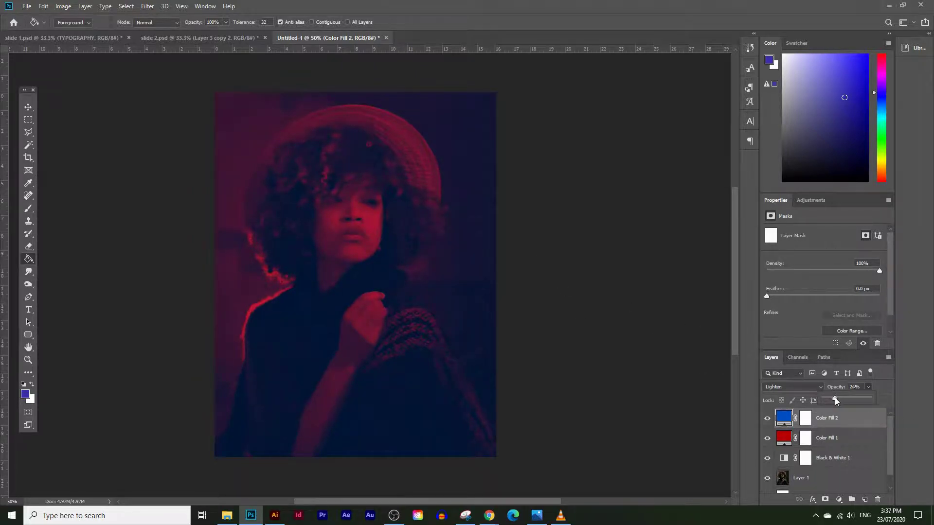
drag(834, 398, 833, 396)
Add a Brightness/Contrast adjustment above the blue fill layer with brightness 79 and contrast 72
click(839, 500)
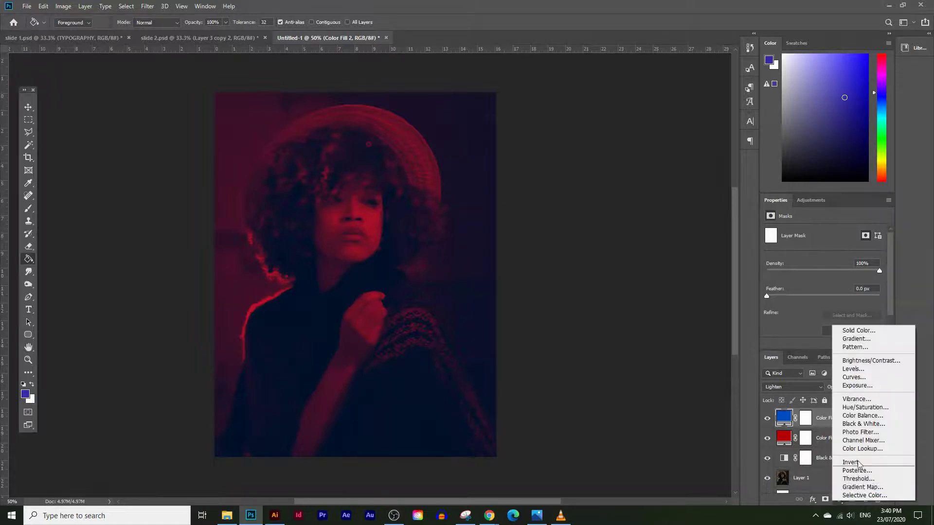
click(872, 362)
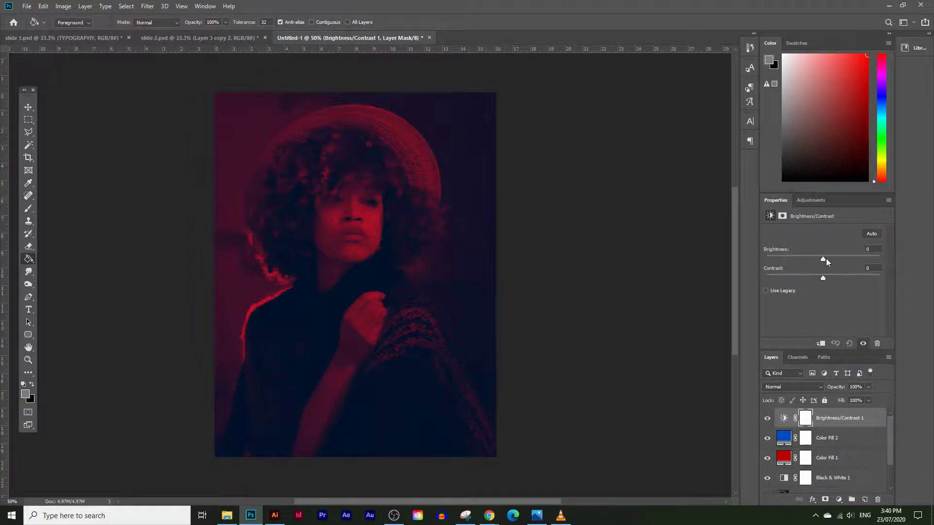
drag(825, 258, 858, 276)
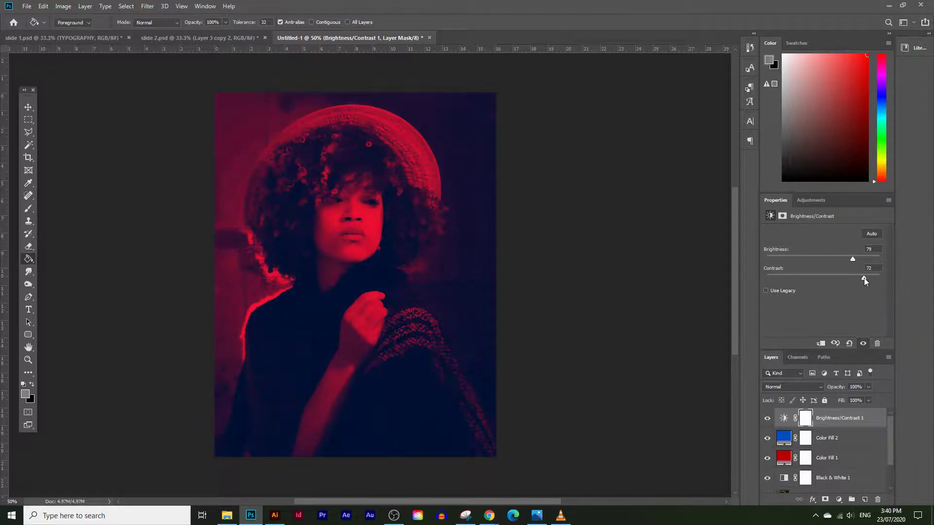
Compare the portrait with the Brightness/Contrast adjustment hidden and shown, and reselect that adjustment layer
click(844, 439)
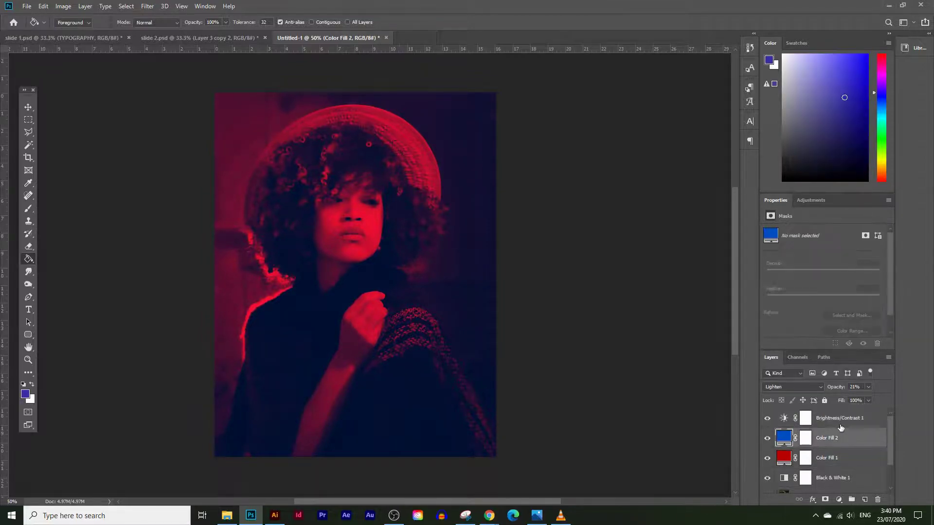
click(767, 420)
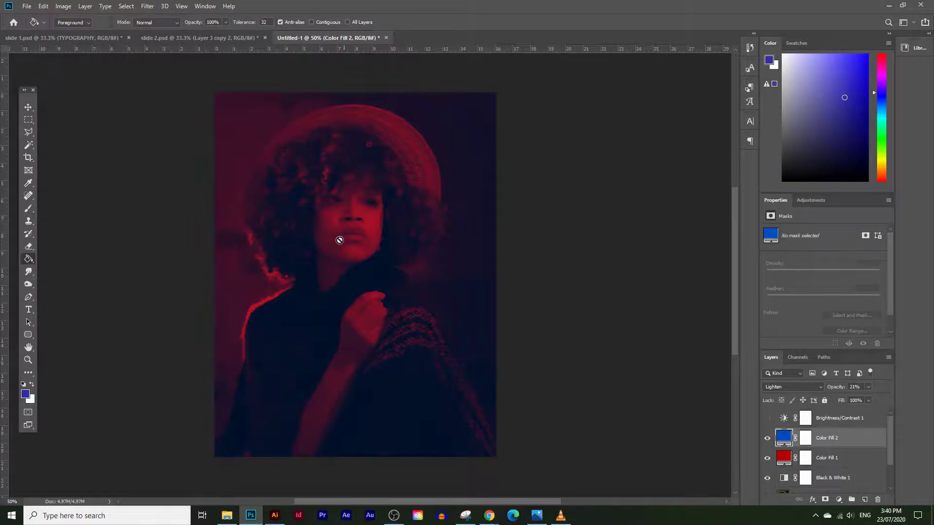
click(767, 421)
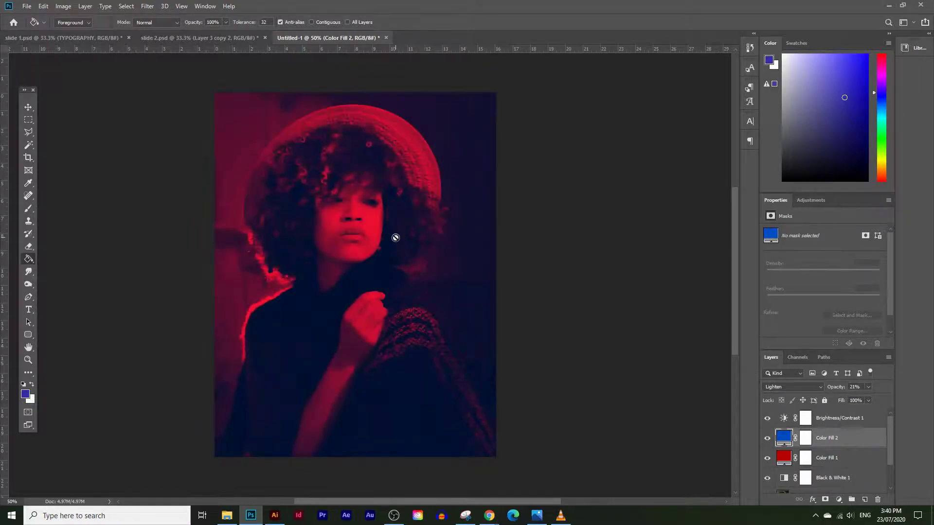
click(825, 418)
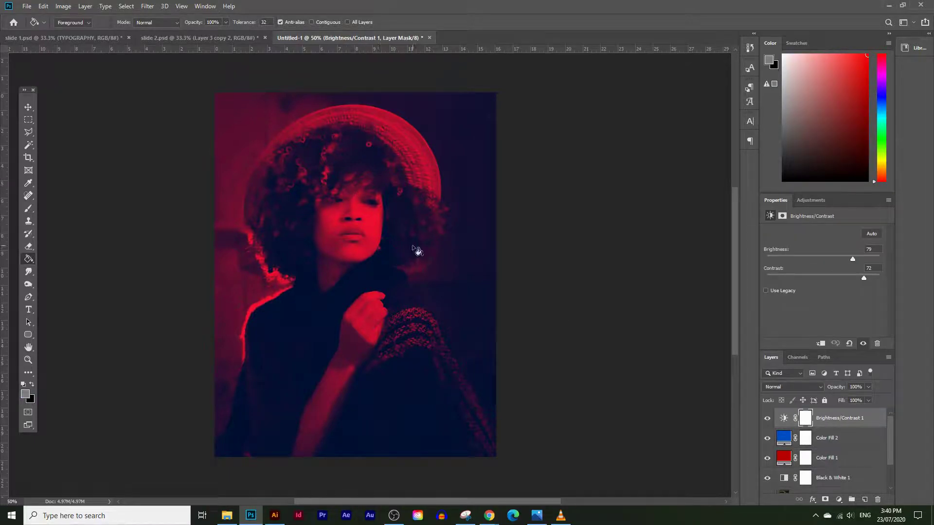
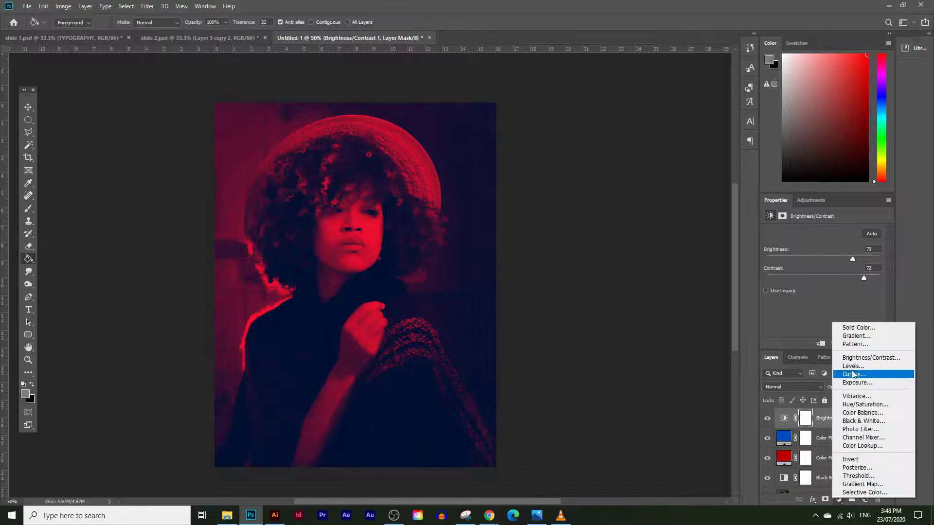
Add a Solid Color fill layer of #FF2120 above the Brightness/Contrast adjustment and set its blend mode to Multiply
click(855, 329)
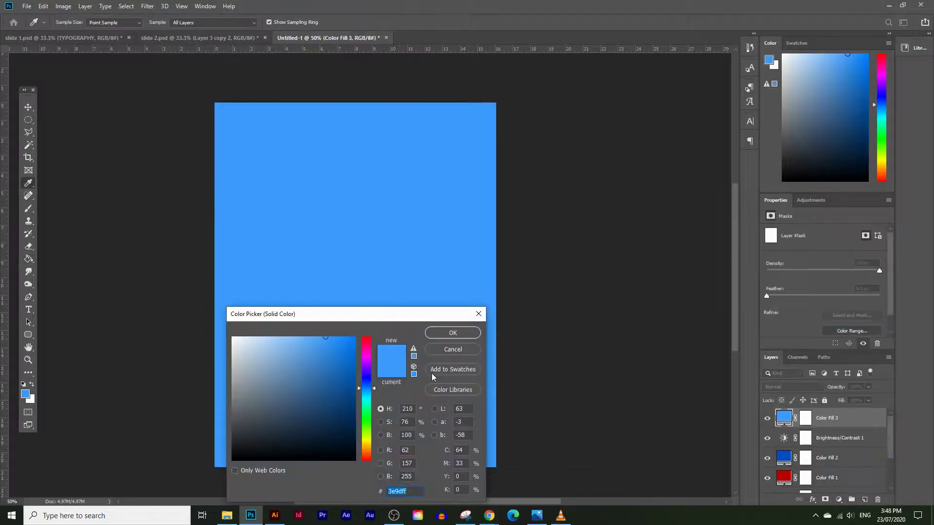
text(#FF2120)
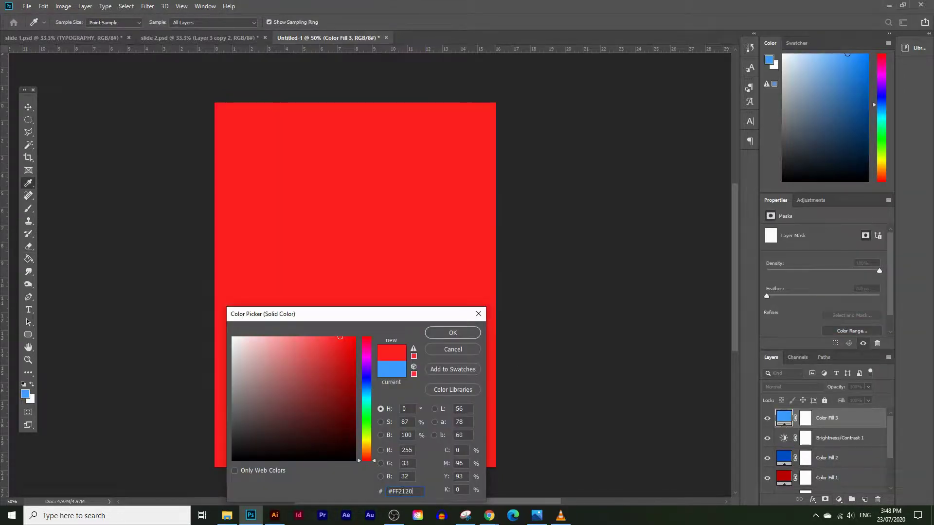
click(465, 335)
click(821, 387)
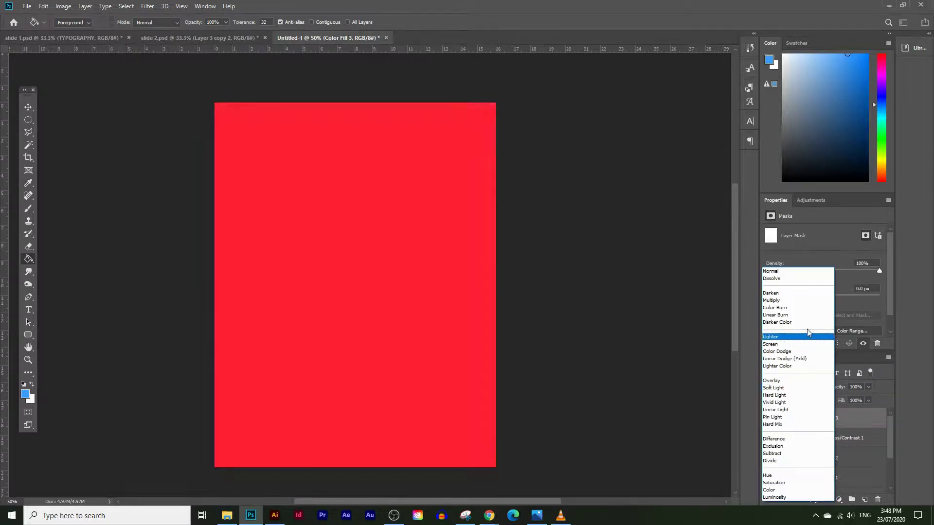
click(793, 300)
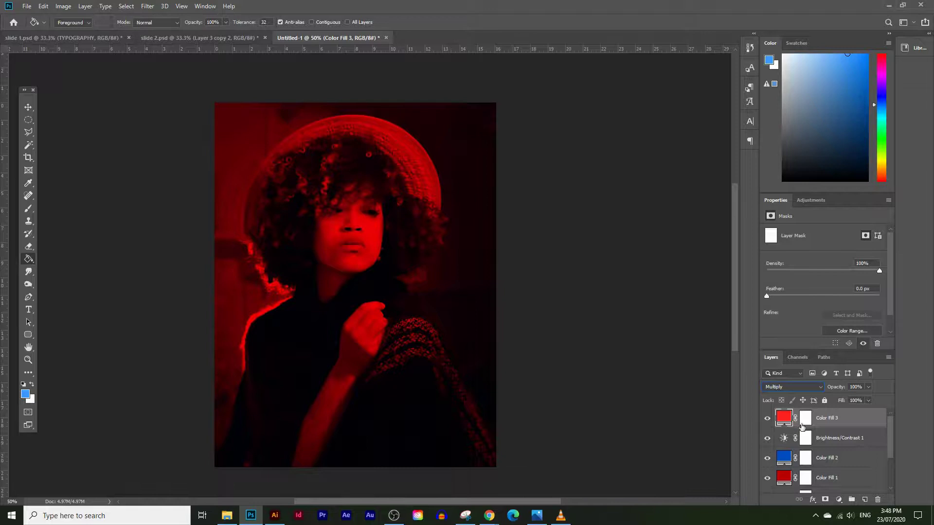
Check the light azure shade on the Pigment page in Chrome, return to Photoshop and add a Solid Color fill layer of #3E9DFF
mouse_move(489, 514)
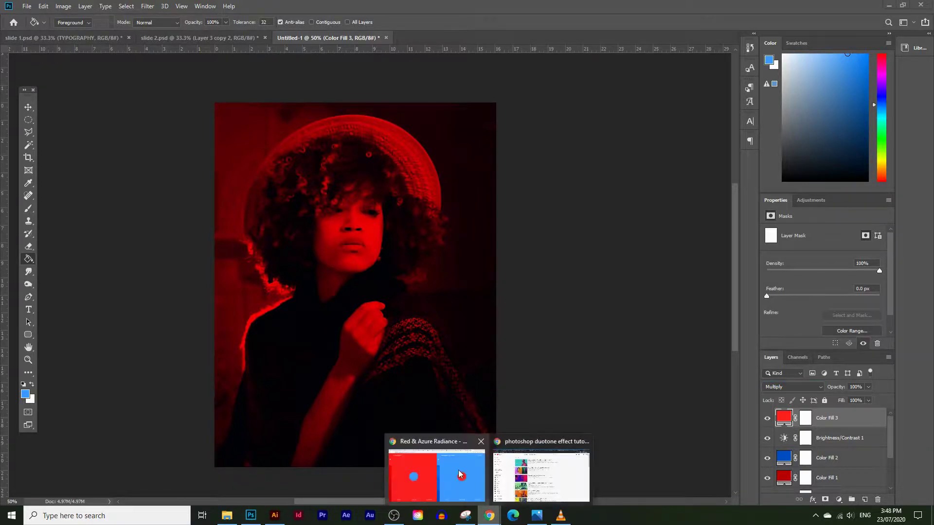
click(438, 467)
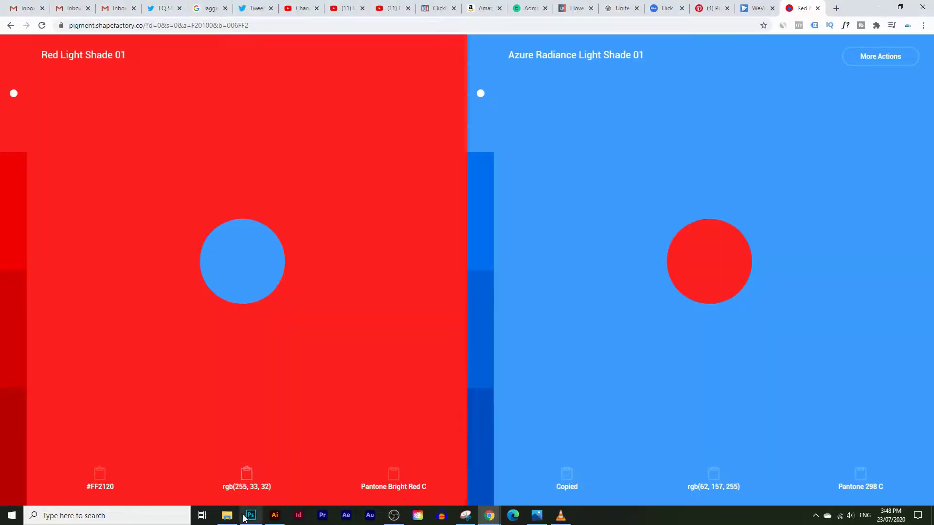
click(250, 516)
click(838, 500)
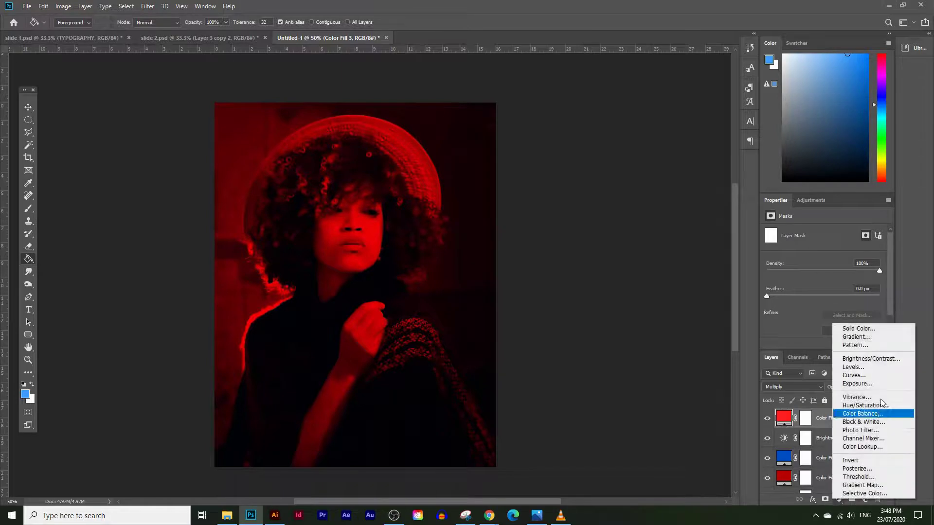
click(849, 327)
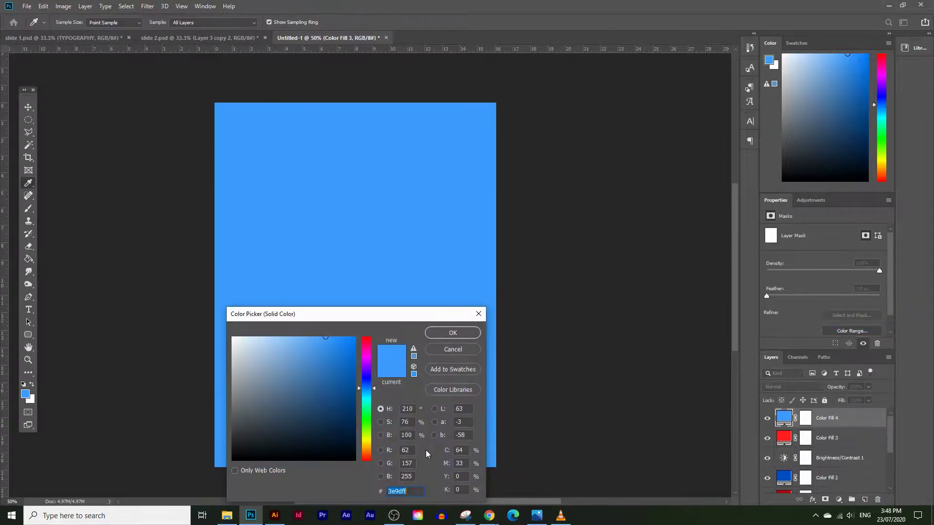
click(453, 333)
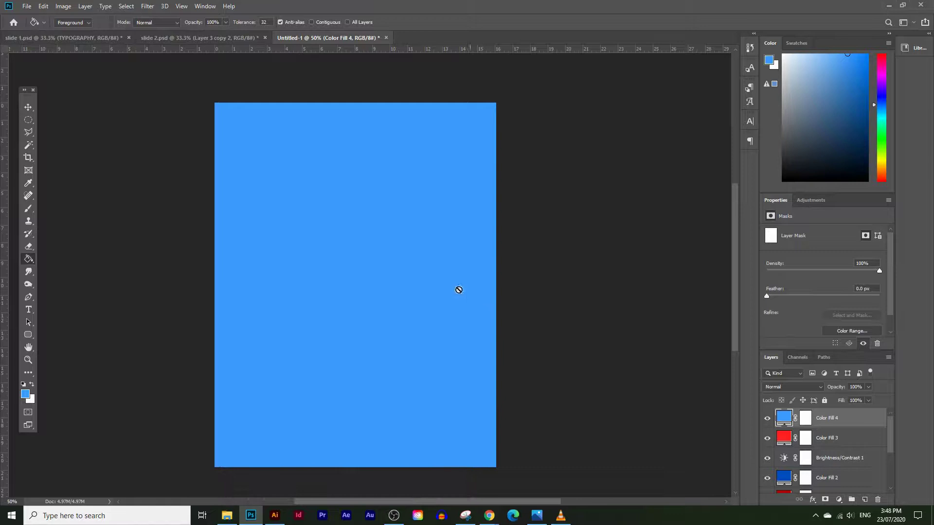
Set the light blue fill layer's blend mode to Lighten and its opacity to 40%
click(821, 388)
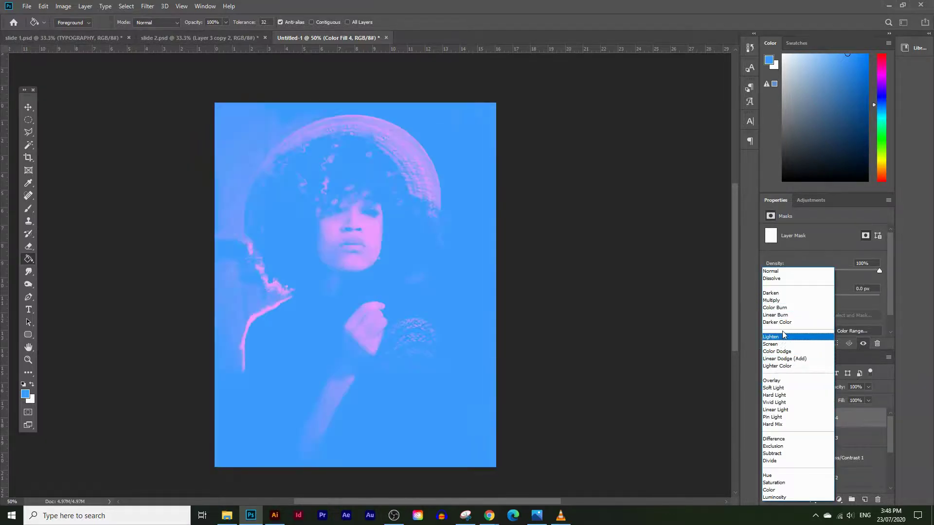
click(793, 336)
click(869, 387)
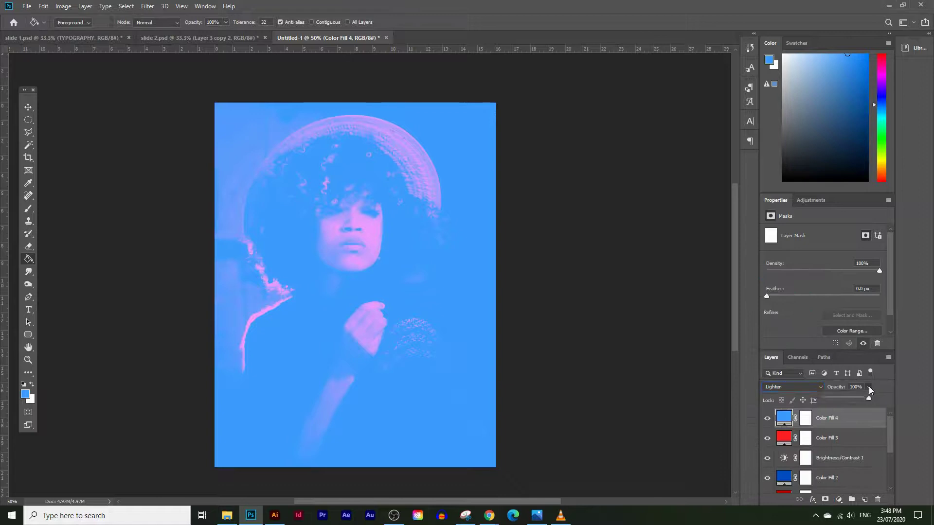
drag(859, 399, 842, 397)
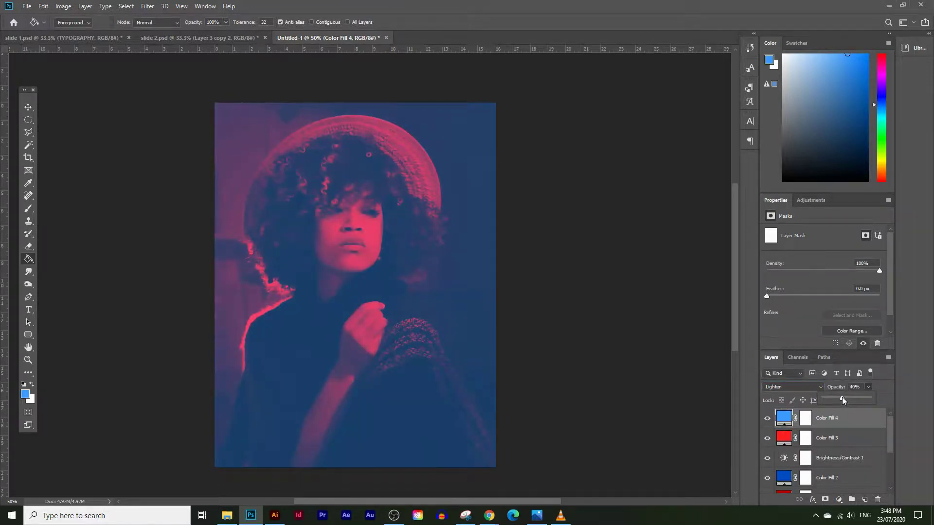
click(854, 445)
click(849, 424)
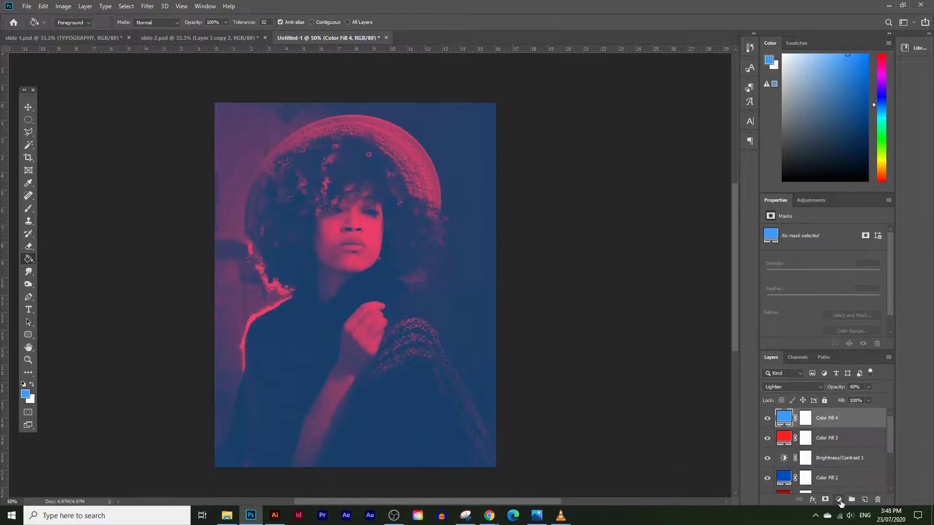
Add a second Brightness/Contrast adjustment above the light blue fill layer with brightness -58 and contrast -15
click(840, 501)
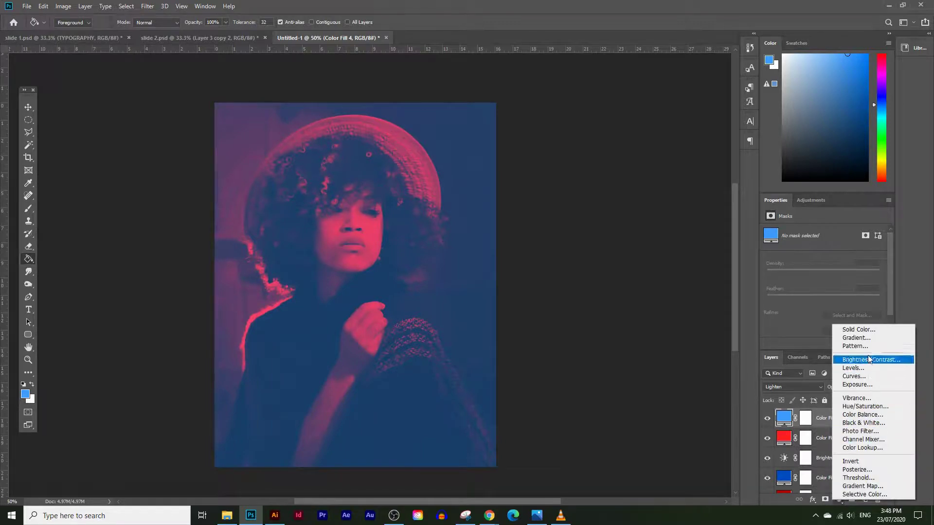
click(869, 360)
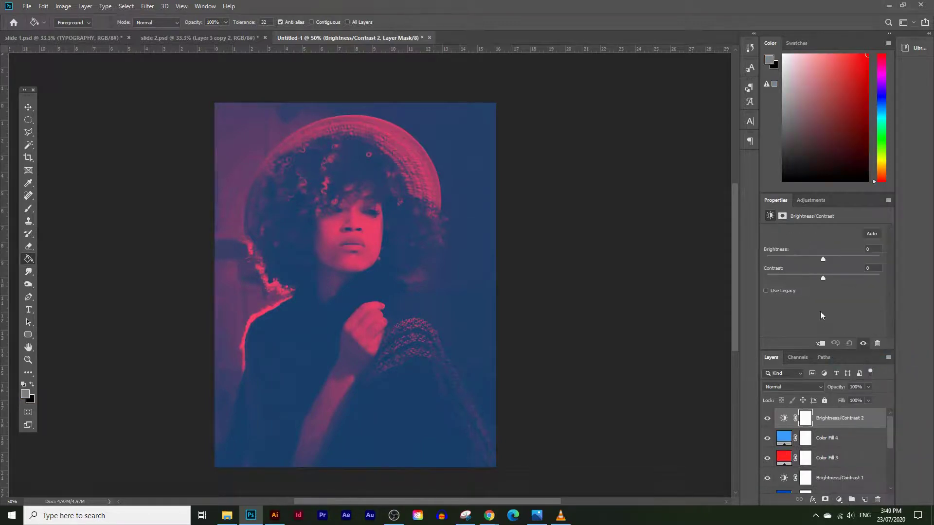
drag(824, 259, 799, 281)
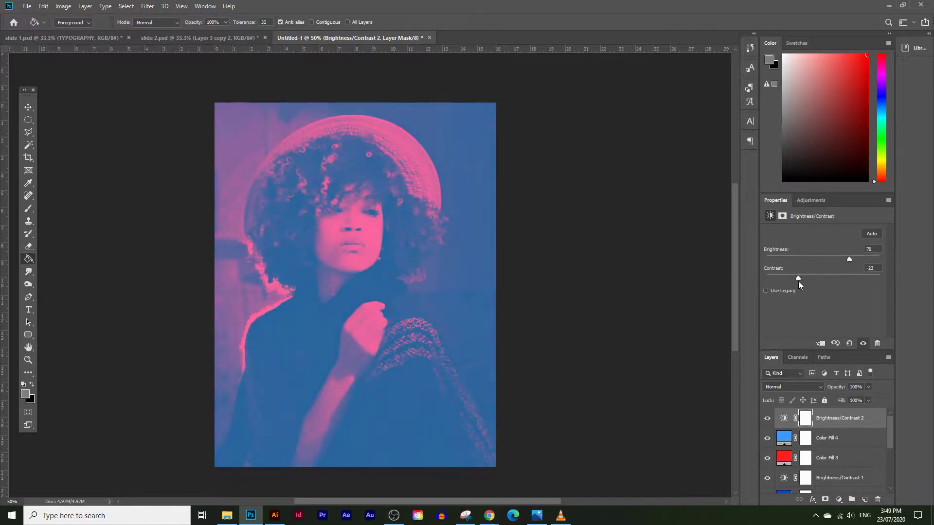
drag(848, 259, 805, 259)
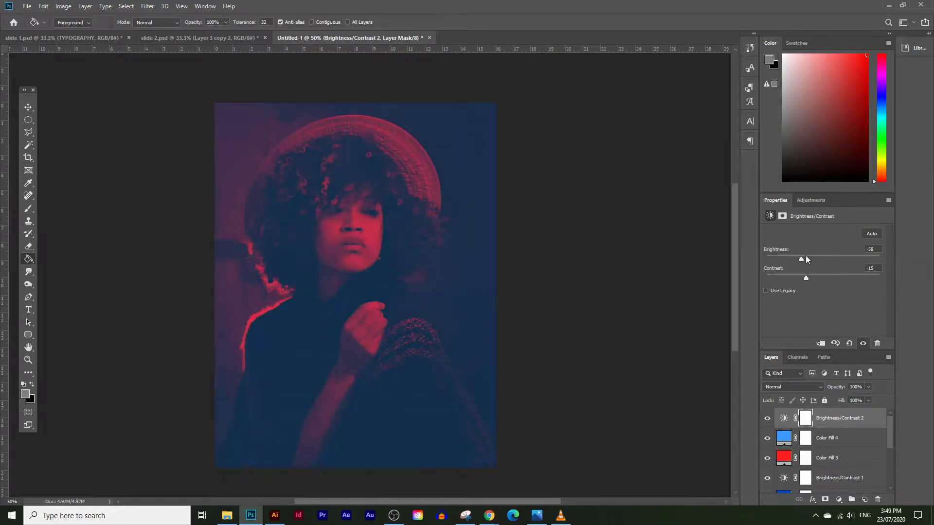
Set the topmost Brightness/Contrast adjustment to brightness -34 and contrast 53
click(834, 482)
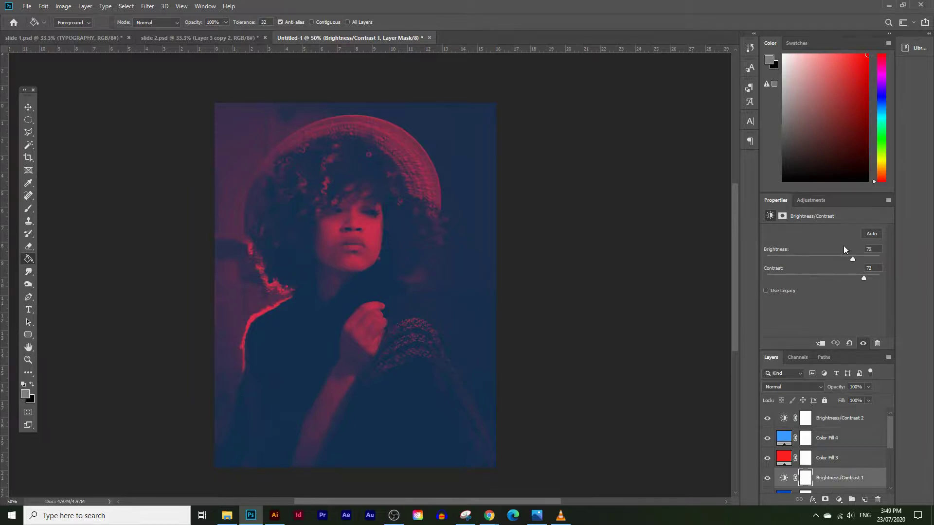
click(864, 422)
drag(800, 261, 852, 275)
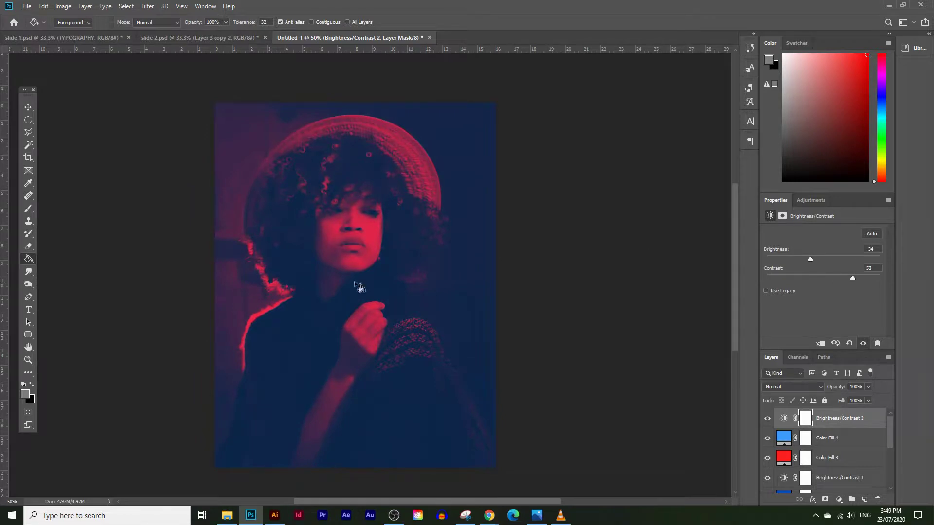
Group the bright red fill, light blue fill and topmost Brightness/Contrast layers, and name the group "light colors"
click(825, 464)
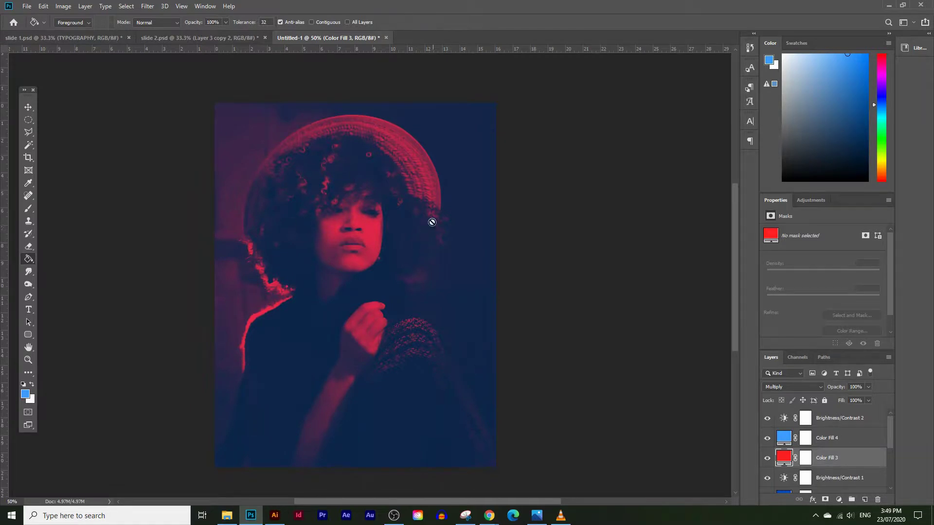
scroll(830, 431, down, 2)
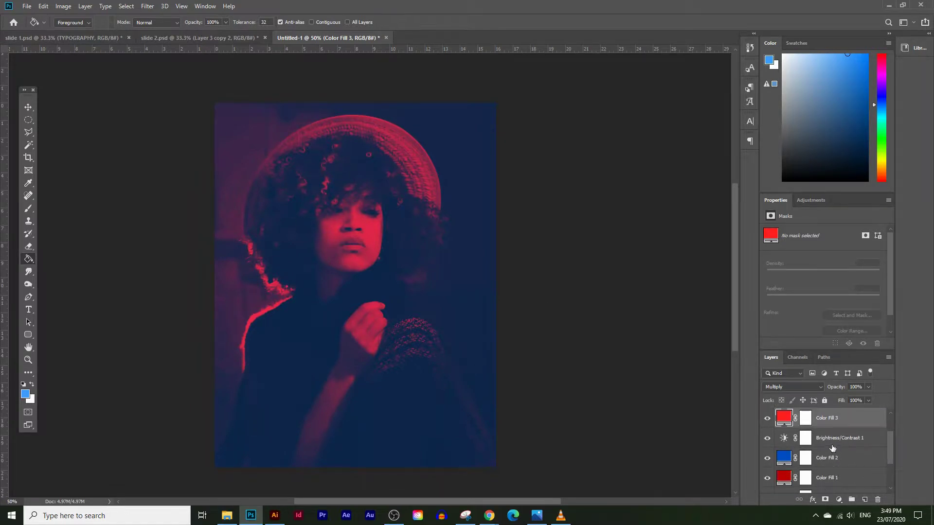
scroll(854, 448, up, 2)
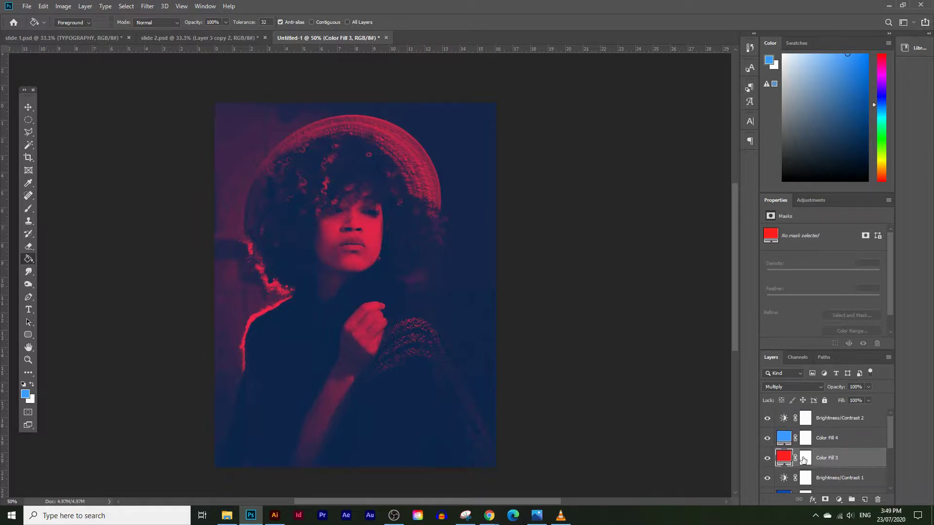
scroll(835, 461, down, 1)
scroll(832, 451, up, 1)
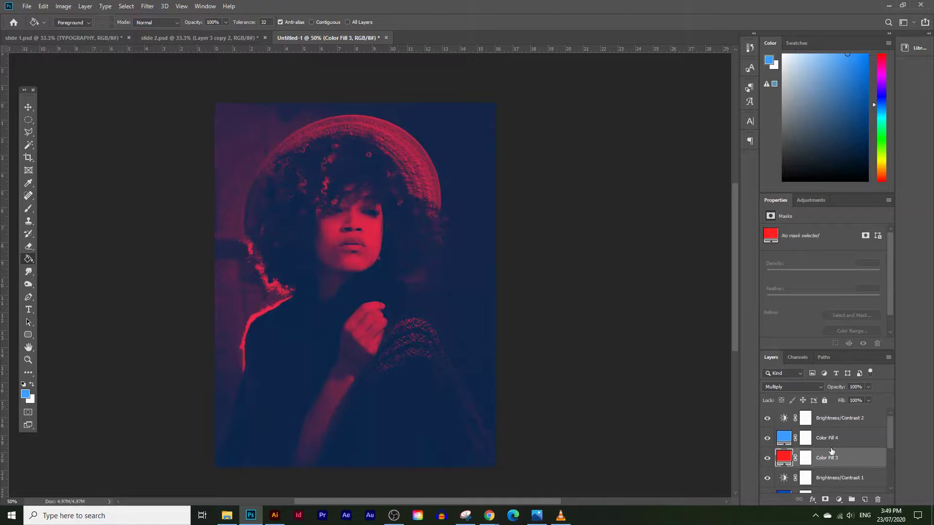
shift+click(839, 421)
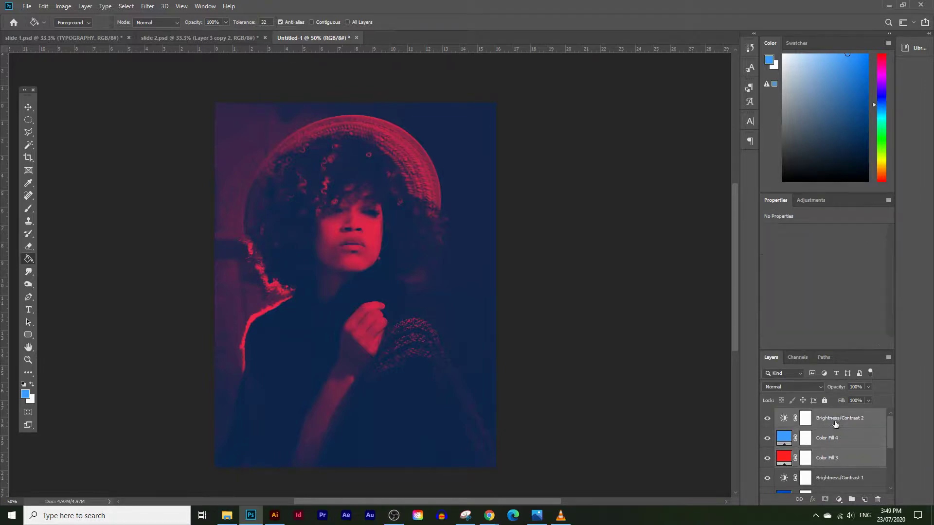
click(850, 499)
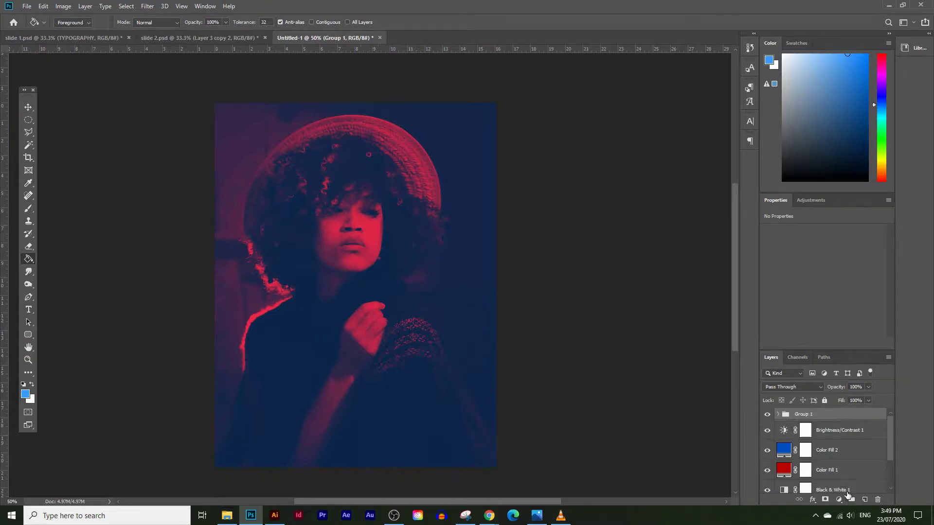
double_click(808, 415)
key(Return)
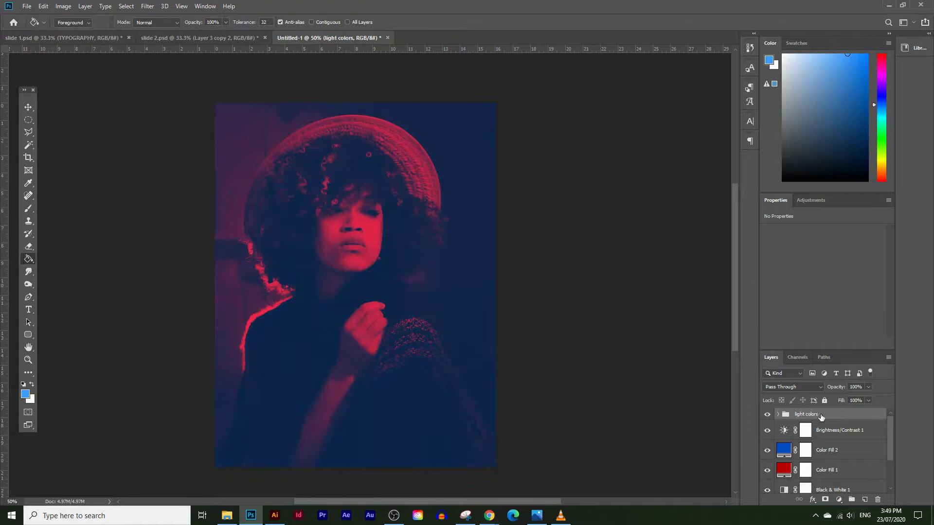
Add a white layer mask to the light colors group and display only the mask on the canvas
click(825, 501)
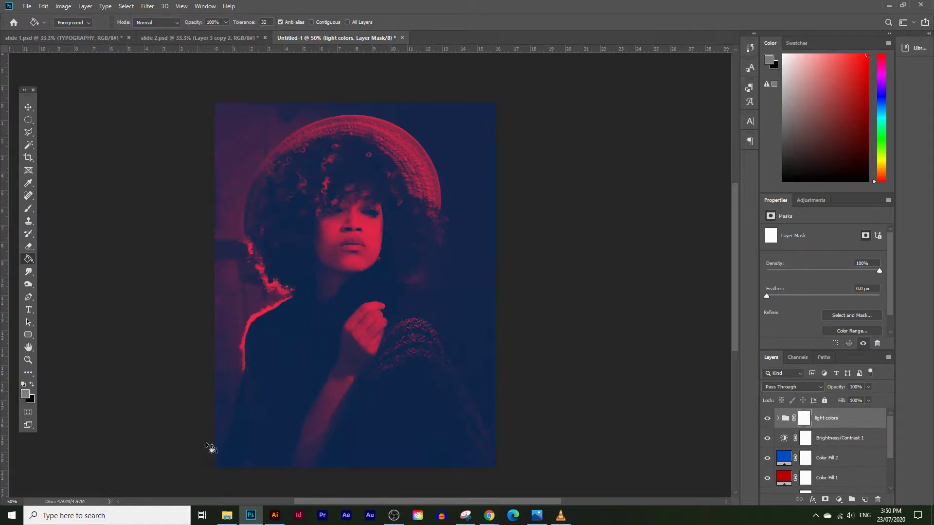
double_click(808, 417)
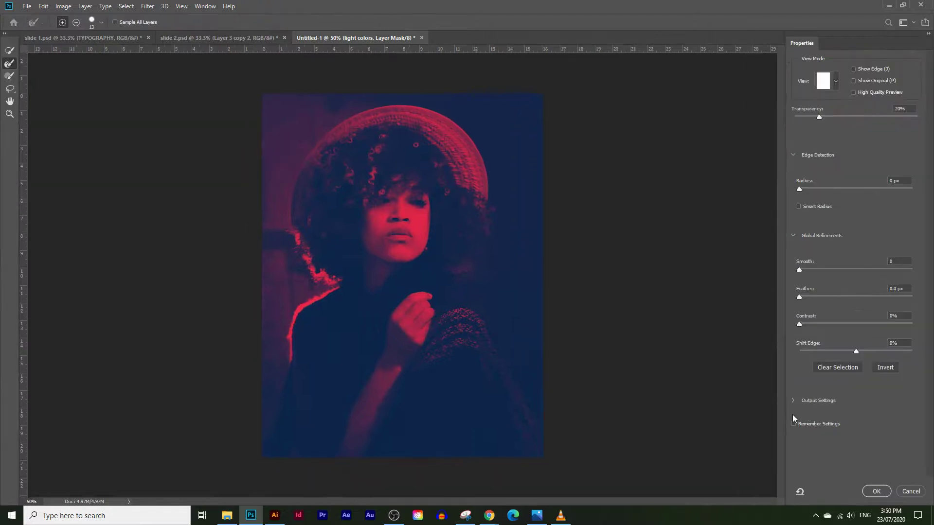
click(911, 491)
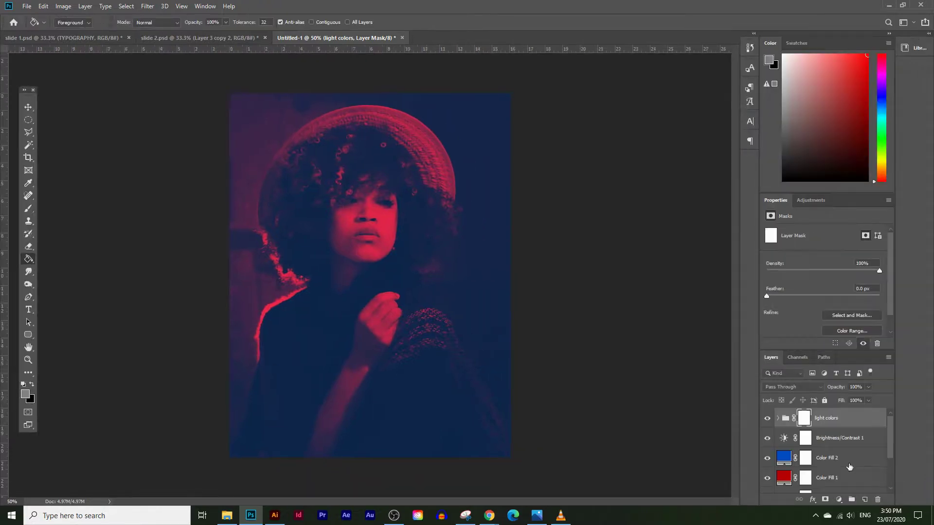
alt+click(804, 418)
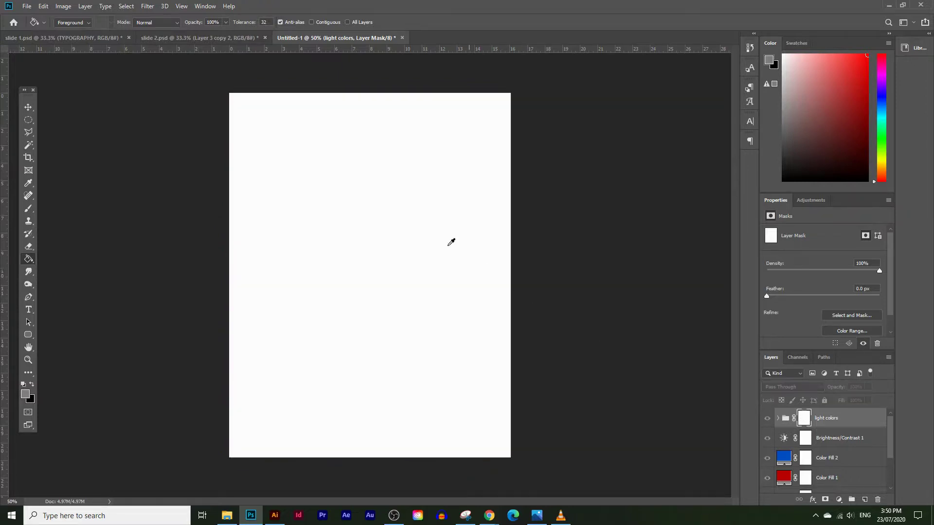
Make a circular marquee selection about three fifths of the canvas width near the canvas centre and invert it
right_click(32, 123)
click(68, 129)
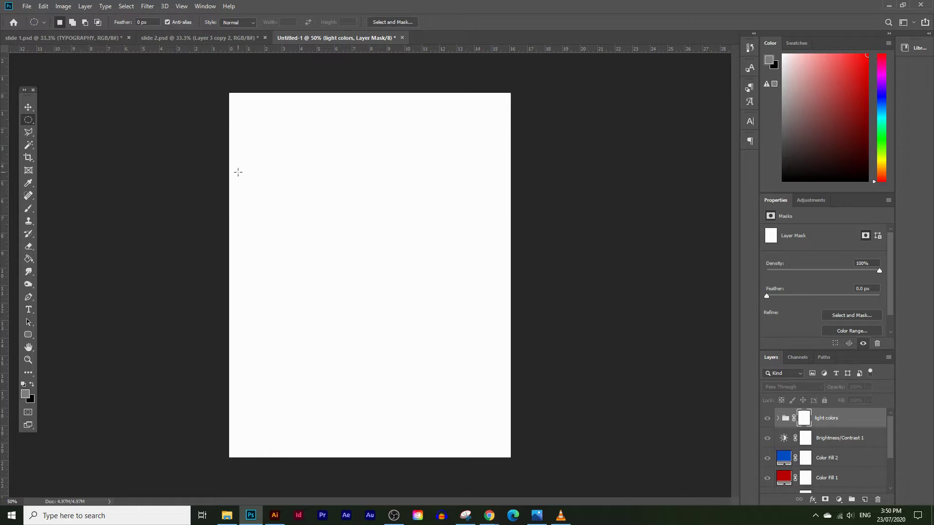
drag(303, 189, 467, 369)
drag(403, 236, 387, 225)
click(123, 6)
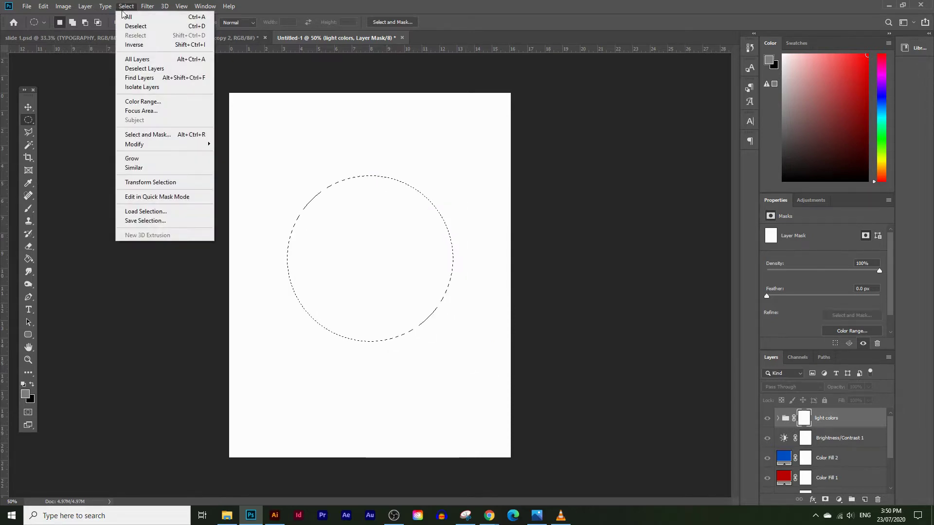
click(137, 45)
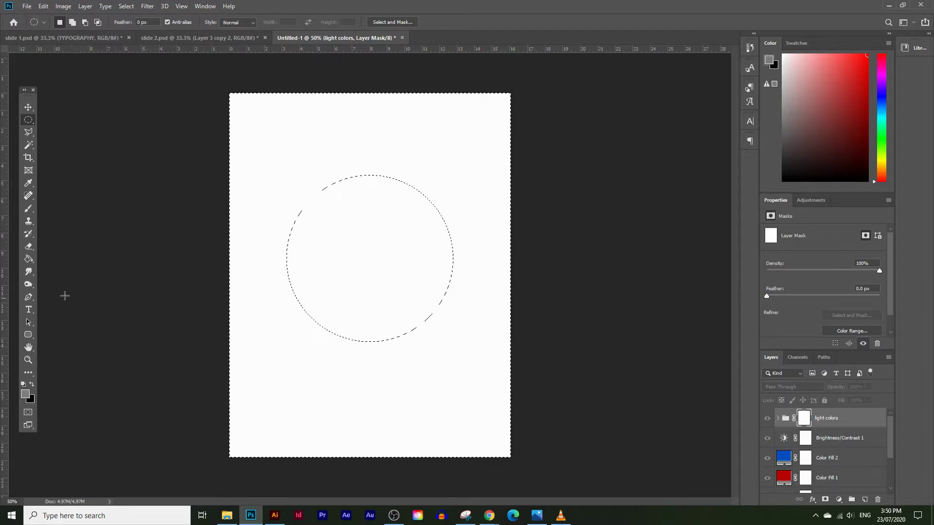
Fill the mask area outside the circle with black, deselect and return to the normal image view
key(i)
click(26, 395)
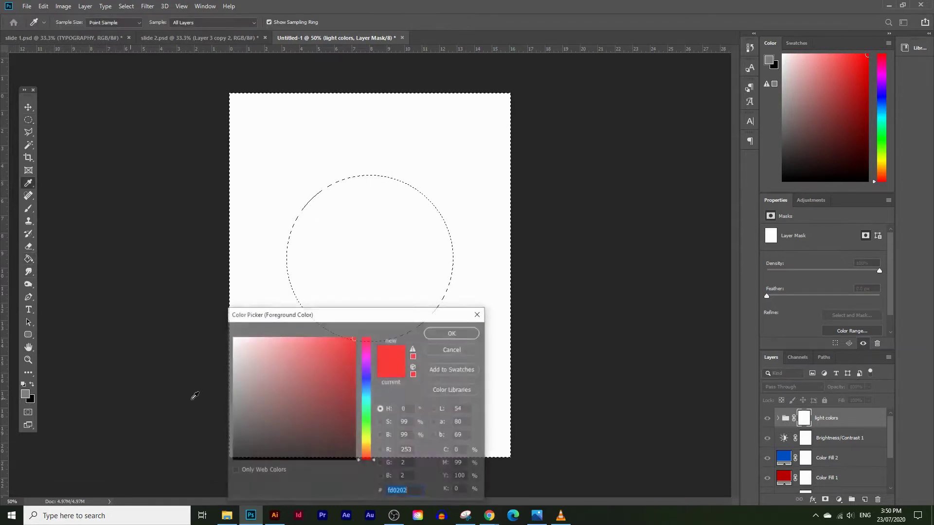
click(451, 350)
key(g)
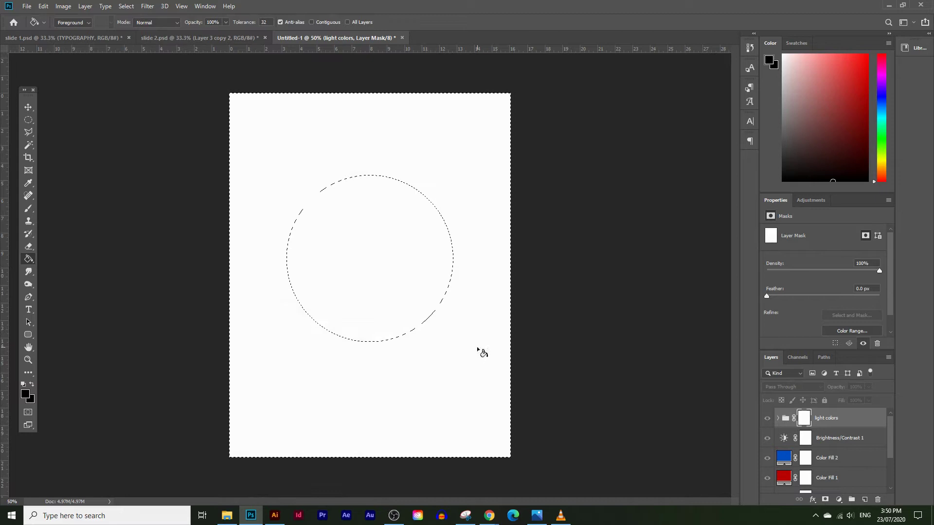
click(478, 349)
key(ctrl+d)
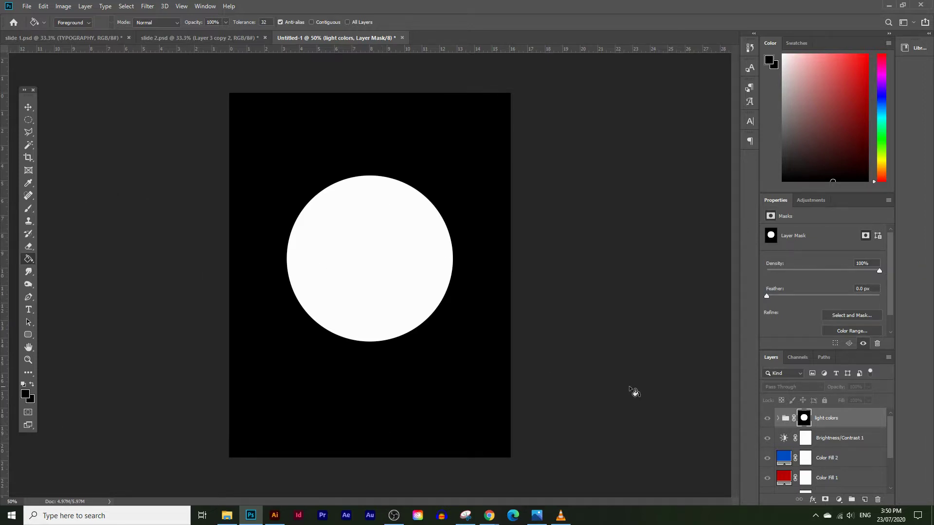
alt+click(805, 418)
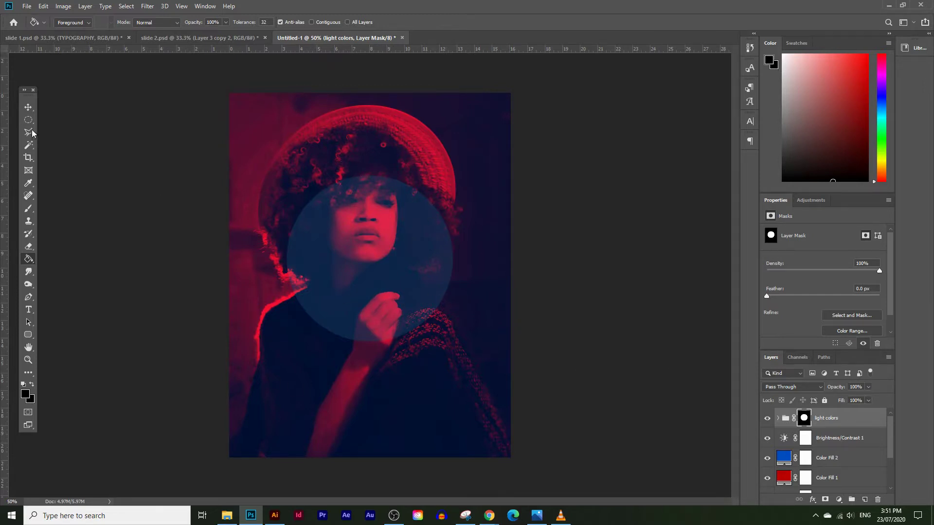
Move the circle in the group mask down and slightly right, over the woman's raised hand and shoulder
click(28, 107)
drag(360, 249, 422, 331)
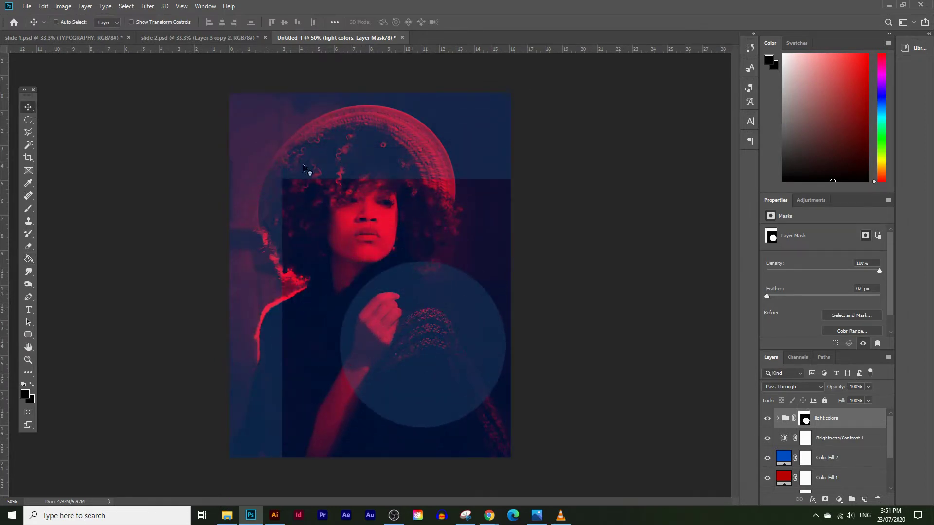
drag(427, 369, 409, 374)
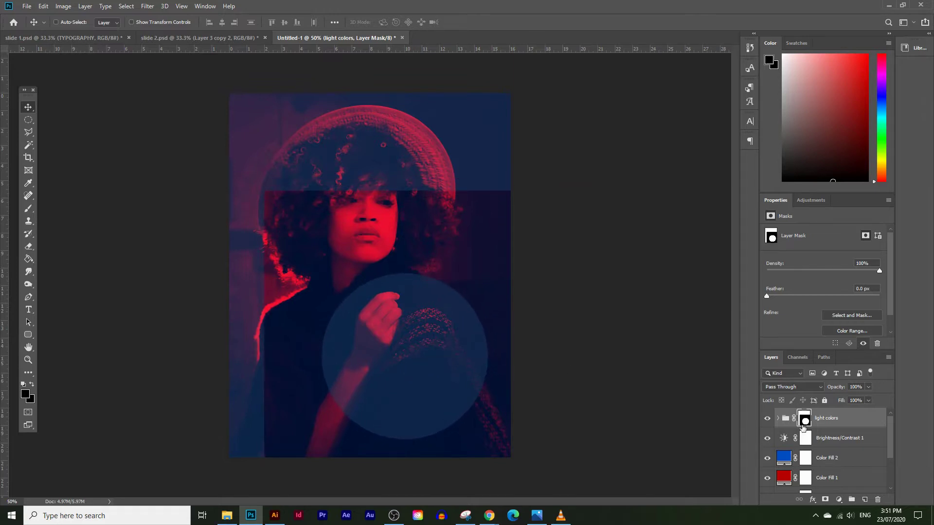
Paint black on the group mask with a soft brush enlarged to 900 px, hiding the light strip across the image's top
click(28, 208)
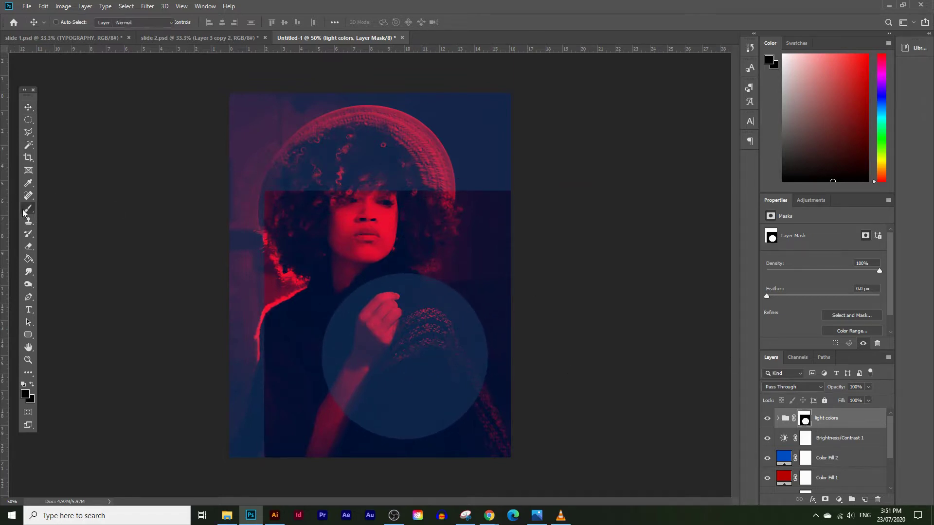
mouse_move(281, 195)
mouse_down()
mouse_move(342, 195)
mouse_move(256, 201)
mouse_move(472, 178)
mouse_move(494, 204)
mouse_move(479, 101)
mouse_up()
key(bracketright)
key(bracketright)
key(bracketright)
key(bracketright)
key(bracketright)
key(bracketright)
key(bracketright)
key(bracketright)
mouse_move(411, 140)
mouse_down()
mouse_move(456, 142)
mouse_move(332, 106)
mouse_move(424, 104)
mouse_up()
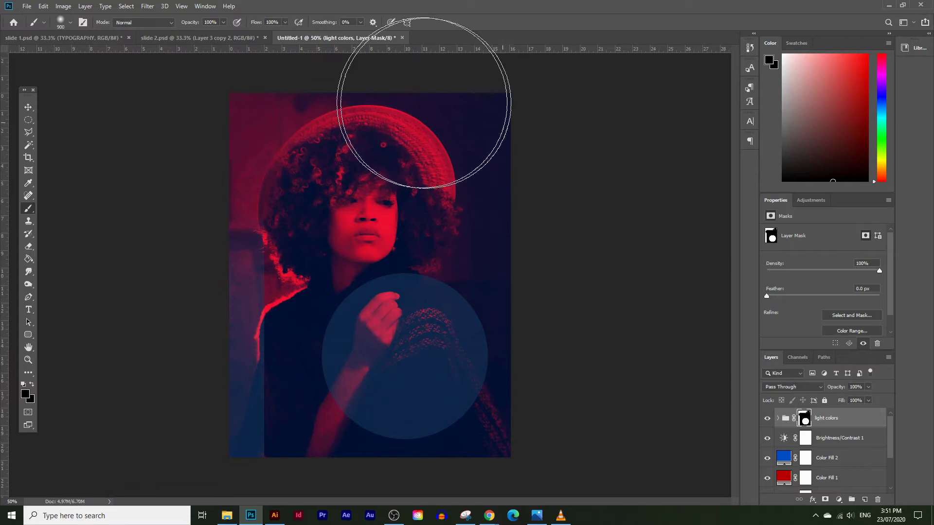
Reduce the brush to 400 px with a hard edge and paint out the remaining light strip along the image's left edge
key(bracketleft)
key(bracketleft)
key(bracketleft)
key(bracketleft)
click(63, 22)
drag(103, 76, 131, 83)
key(Return)
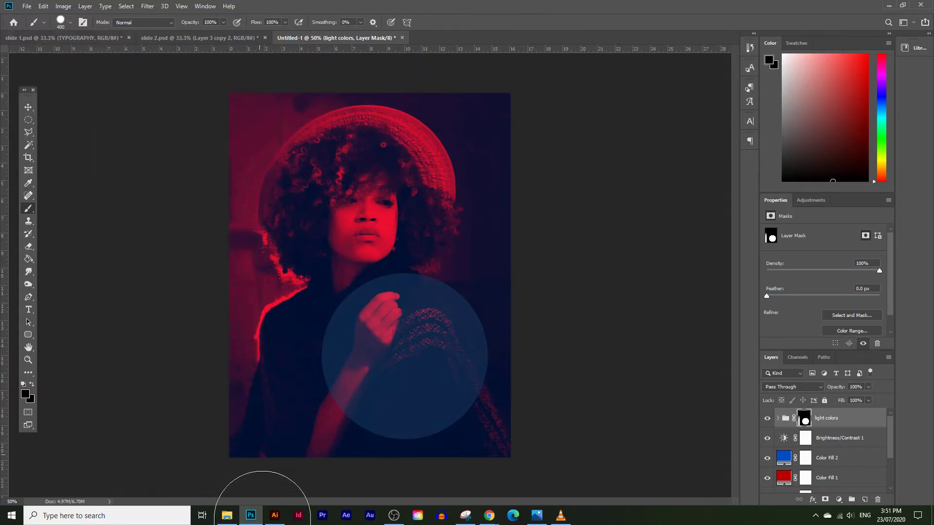